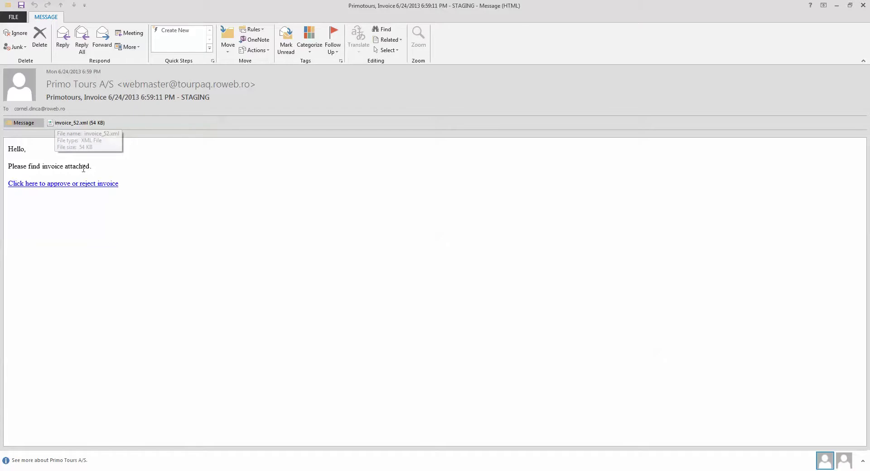
- Switch from the invoice e-mail to Firefox and view the confirmation page for approving or rejecting invoice 51
mouse_move(75, 186)
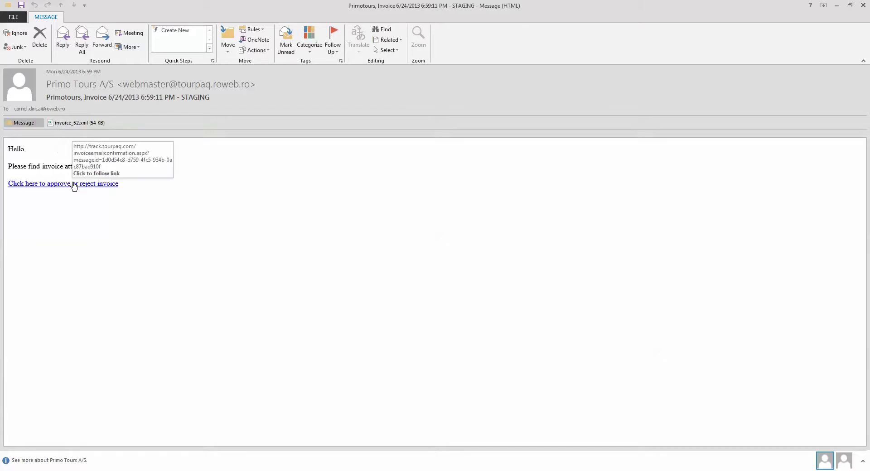
mouse_move(130, 467)
left_click(98, 446)
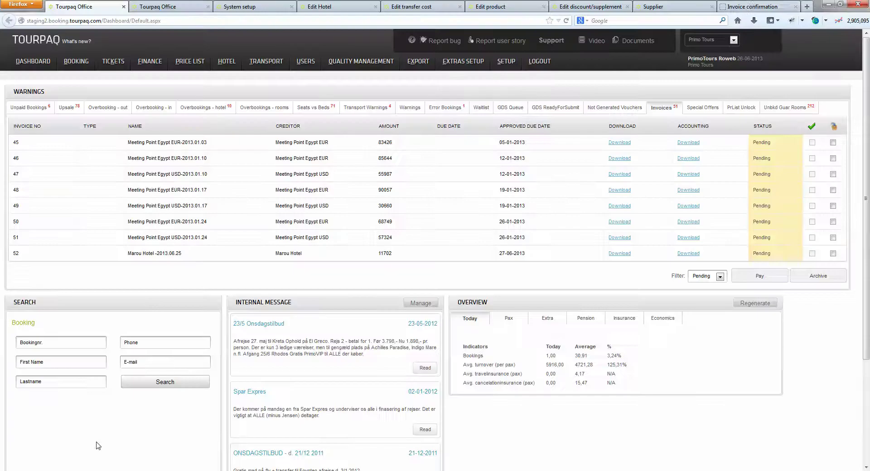
left_click(752, 6)
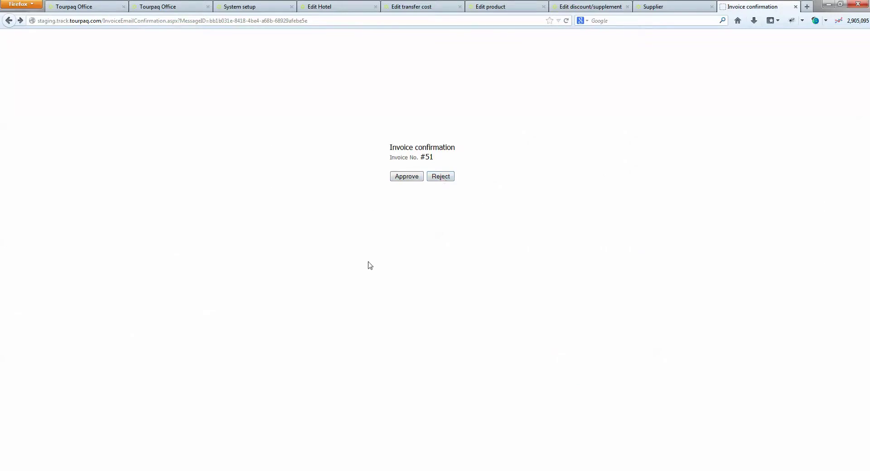
- Review the name, amount and approved due date of invoice 51 in the dashboard's pending invoices list
left_click(127, 8)
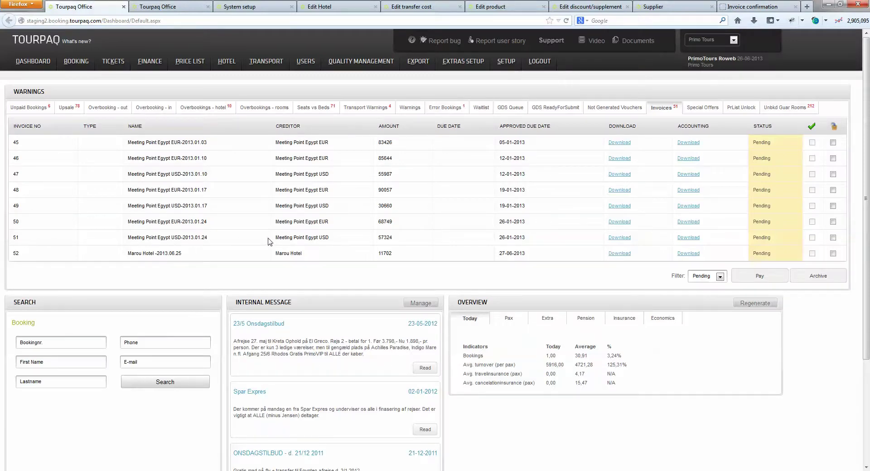
left_click_drag(220, 238, 122, 236)
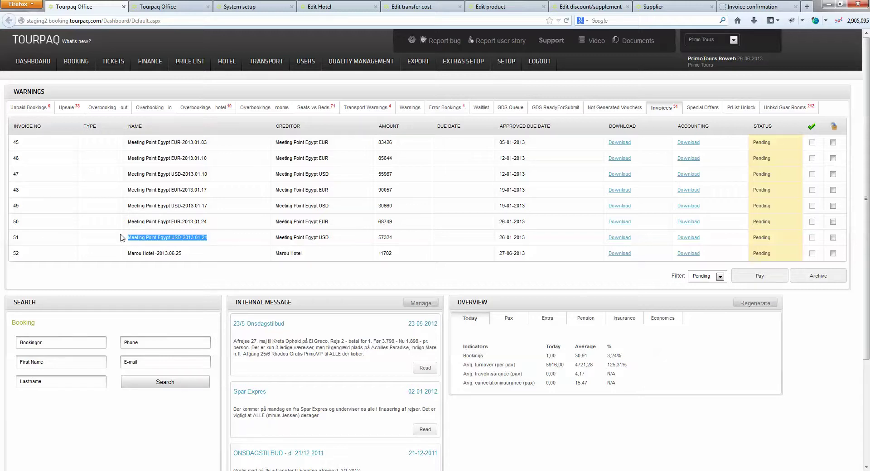
double_click(384, 238)
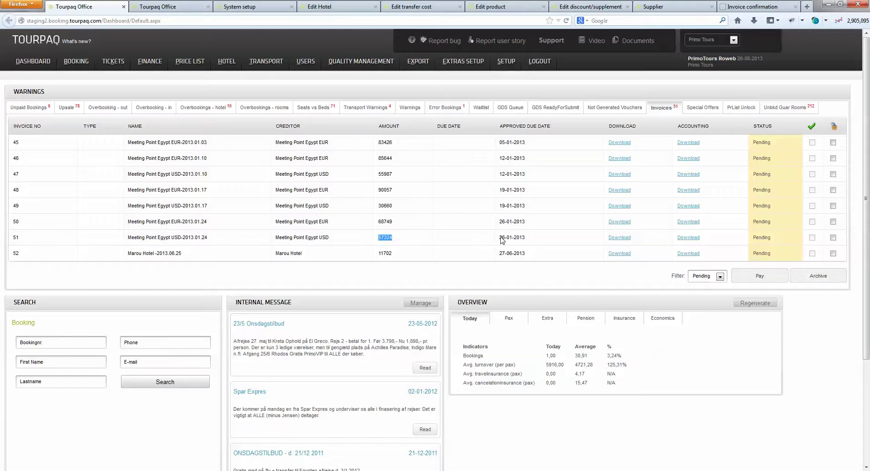
left_click_drag(498, 237, 541, 239)
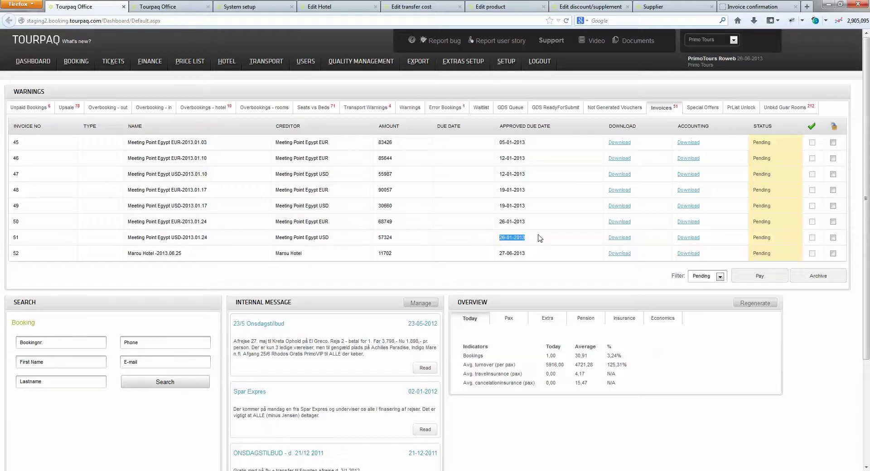
- Open the downloaded file of invoice 51 in Excel and review its Invoice sheet from the header down
left_click(616, 241)
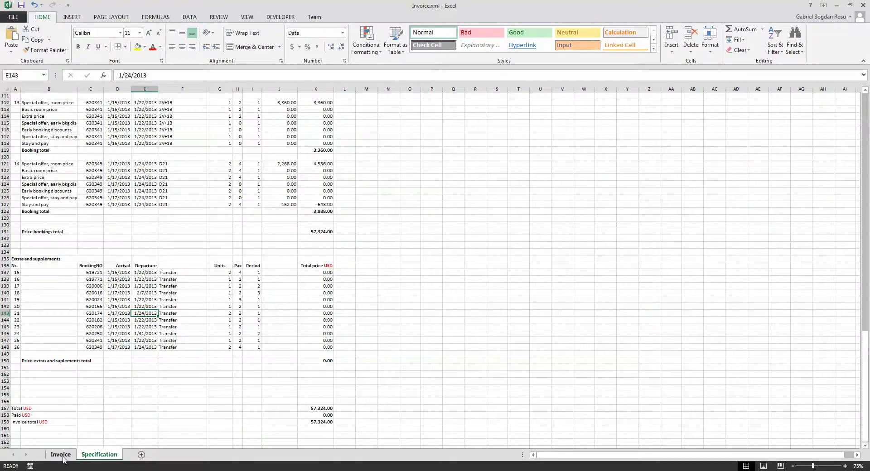
left_click(60, 455)
scroll(145, 342, "up", 8)
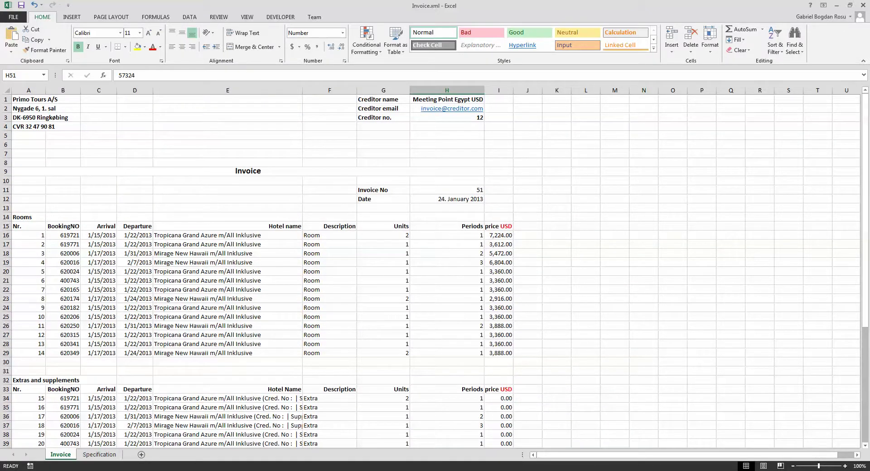
left_click(75, 430)
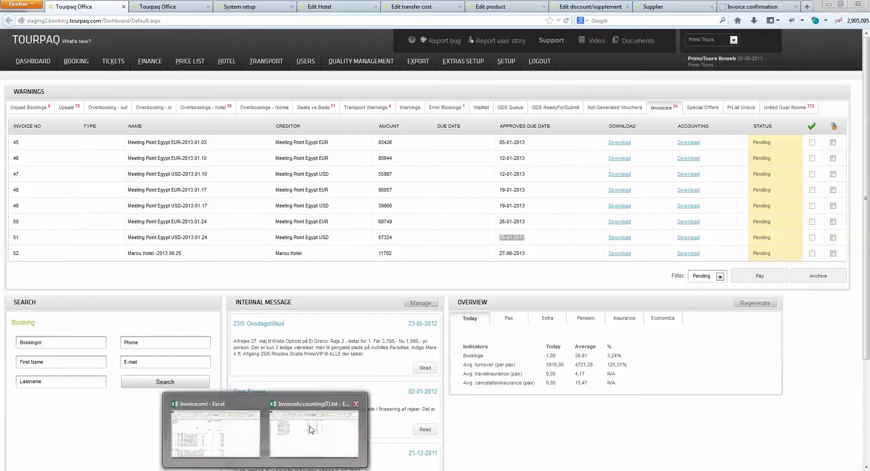
- View the accounting export InvoiceAccounting(7).txt in Excel and review its payment lines for invoice 51
left_click(313, 428)
left_click(232, 181)
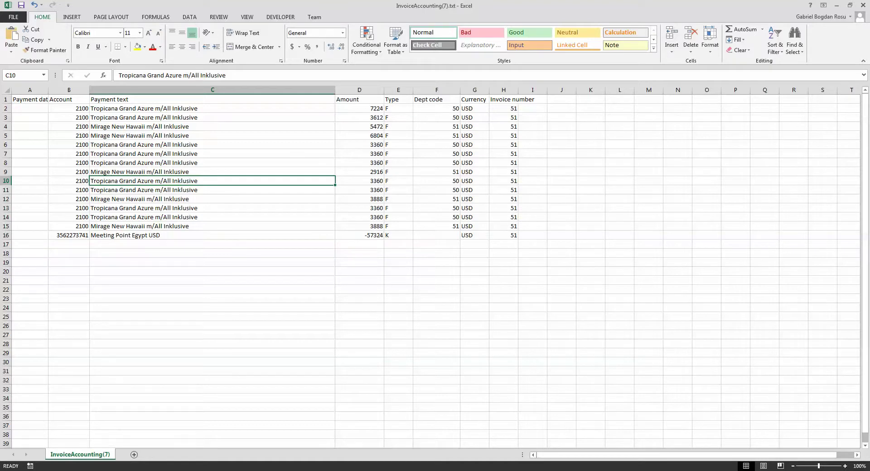
left_click(76, 441)
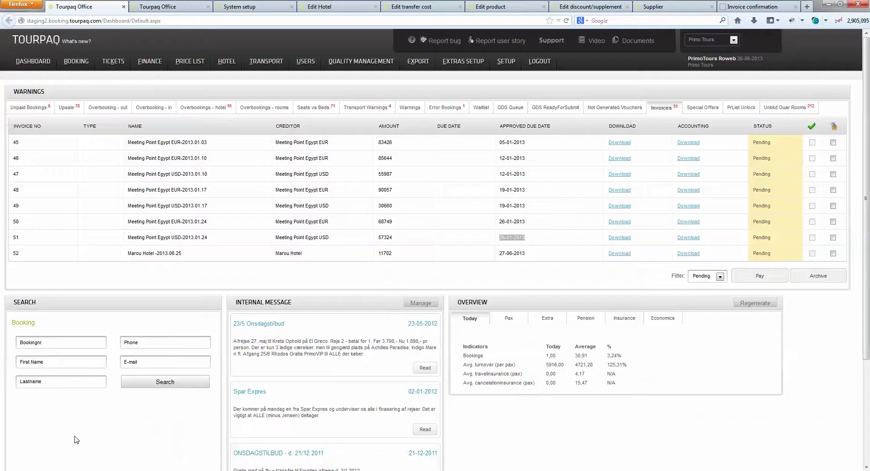
- View the Meeting Point Egypt USD creditor in Firefox and examine its email and account credit fields
left_click(177, 8)
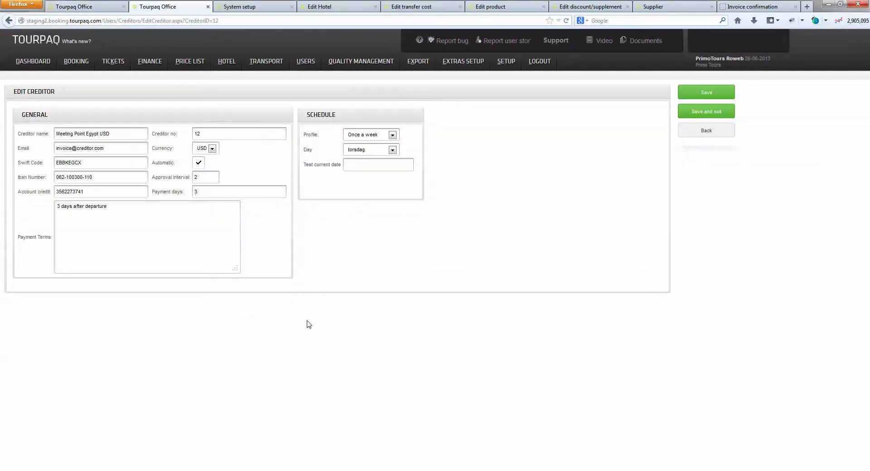
mouse_move(311, 66)
left_click_drag(126, 149, 55, 149)
left_click_drag(18, 192, 54, 194)
- Check the creditor's account credit entry against the Meeting Point Egypt USD row of the accounting file in Excel
left_click(265, 470)
left_click(297, 447)
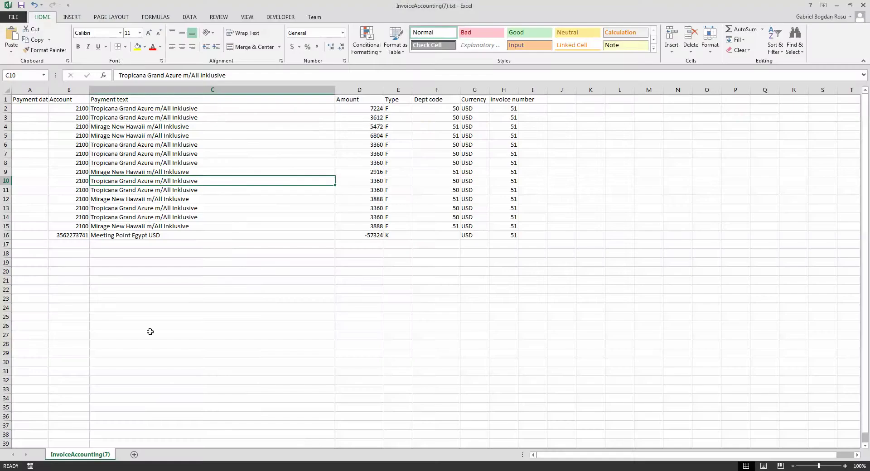
left_click(59, 236)
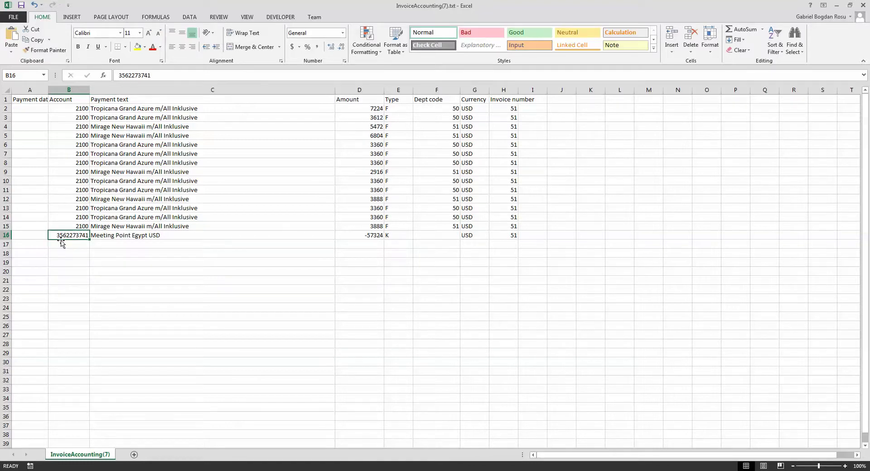
left_click_drag(506, 237, 53, 234)
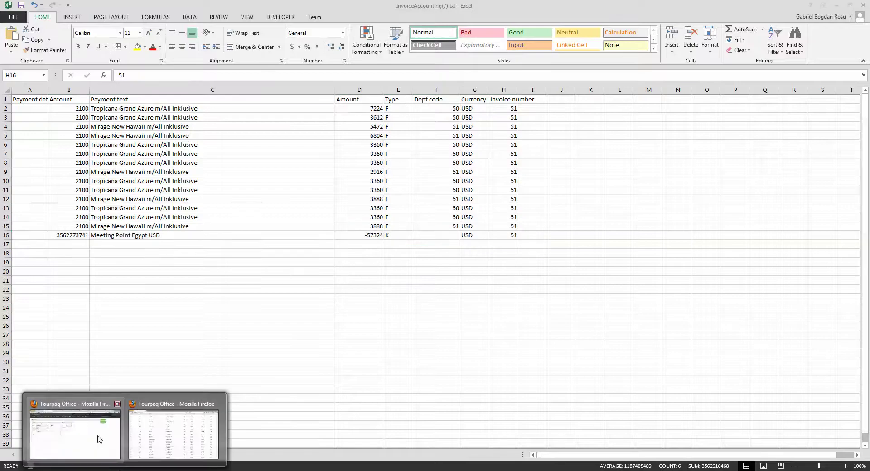
- Return to the creditor's edit page in Firefox and examine the Currency setting and its available options
left_click(97, 441)
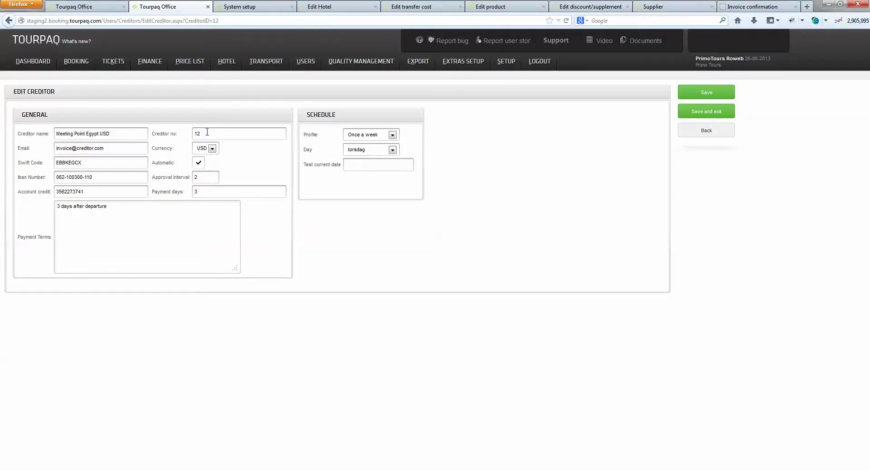
left_click_drag(152, 148, 182, 151)
left_click(214, 149)
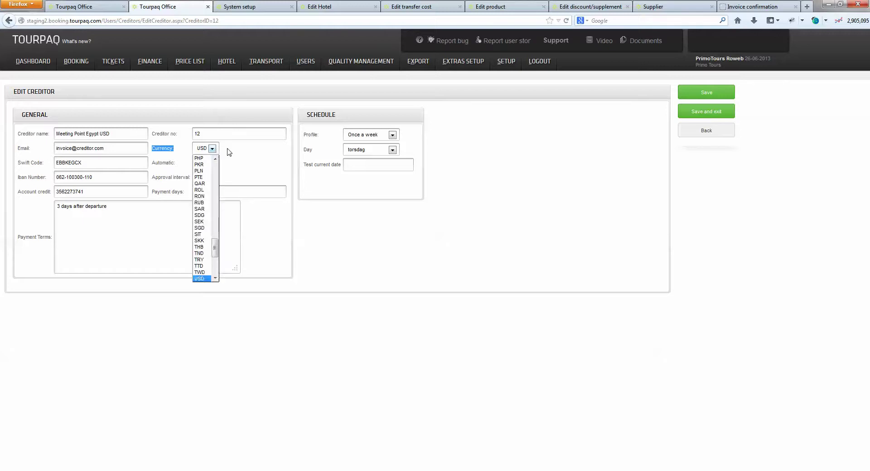
left_click(239, 151)
left_click(173, 147)
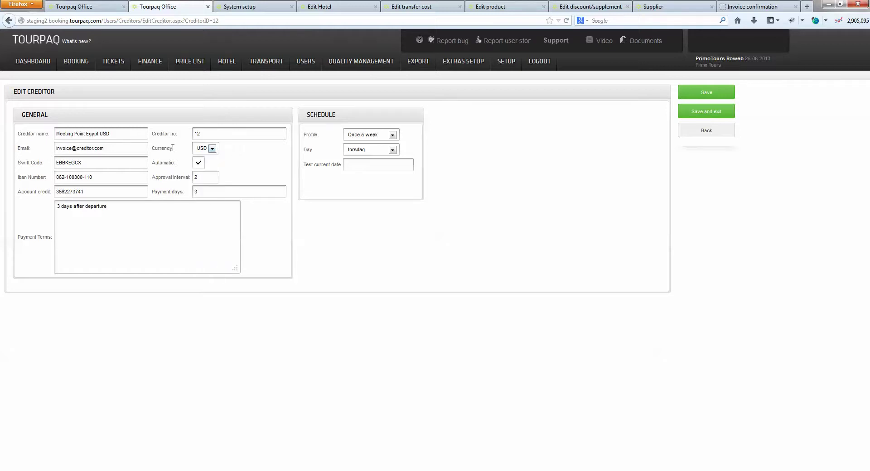
left_click(212, 149)
left_click(232, 153)
- Examine the creditor's Automatic, Approval interval and Payment days settings
left_click_drag(151, 162, 173, 163)
left_click(225, 167)
left_click_drag(157, 177, 180, 194)
left_click(181, 194)
left_click(196, 177)
left_click_drag(183, 192, 152, 193)
left_click(206, 187)
- Compare the creditor's currency with the EUR and USD exchange rates in the system setup
left_click(251, 4)
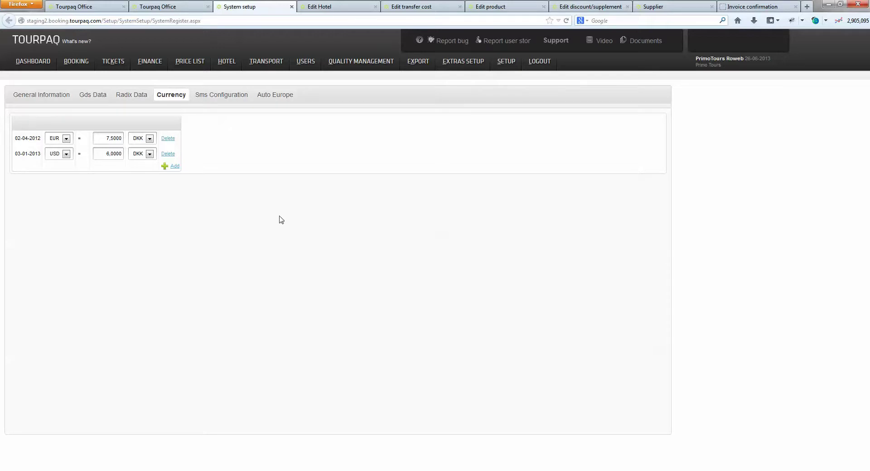
left_click(150, 6)
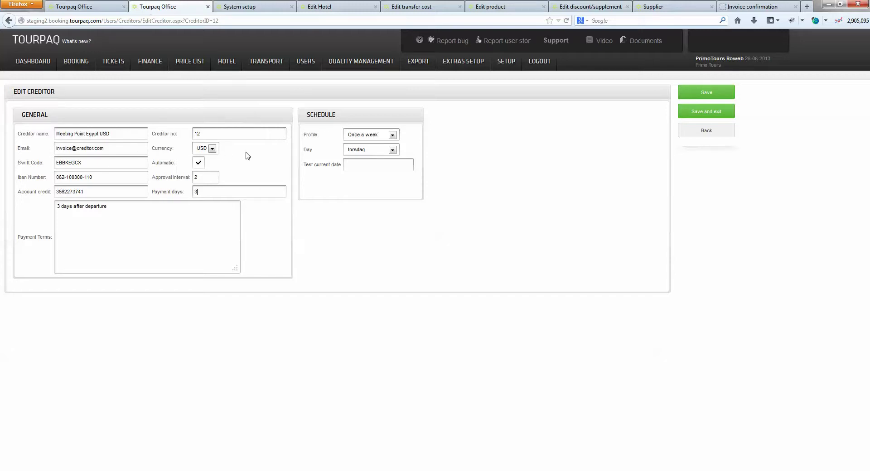
left_click(247, 6)
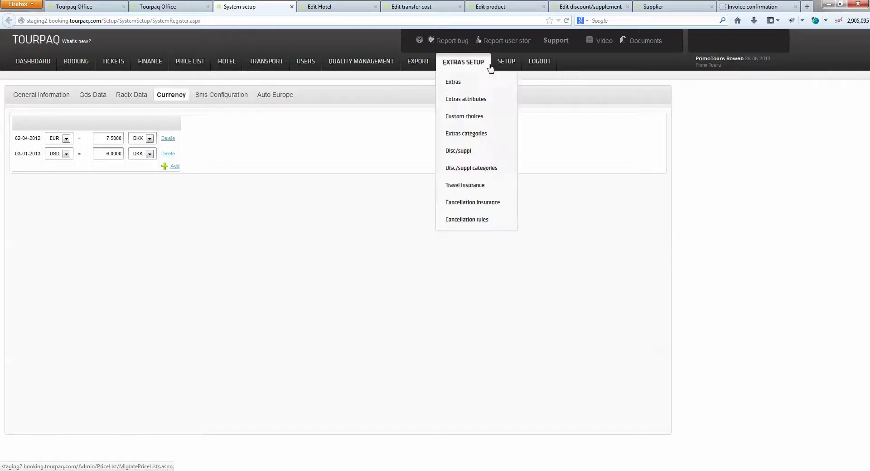
mouse_move(508, 64)
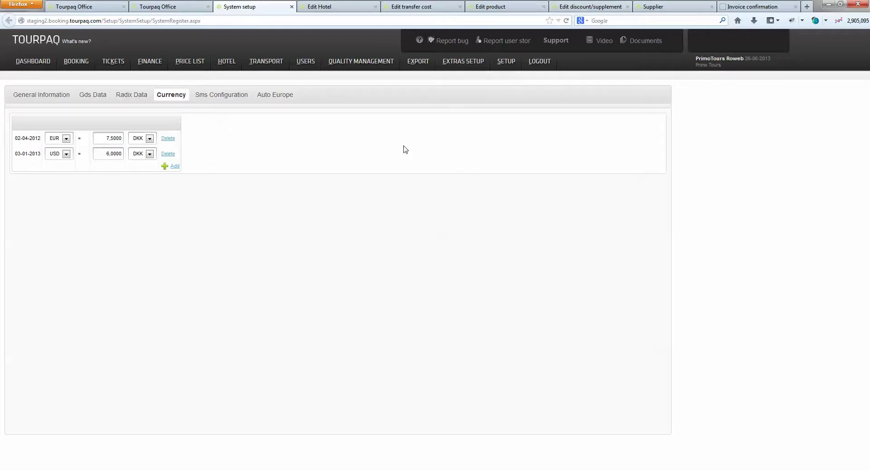
- Open the general details of the Tropicana Grand Azure hotel, logging in again with the account username and password
left_click(323, 7)
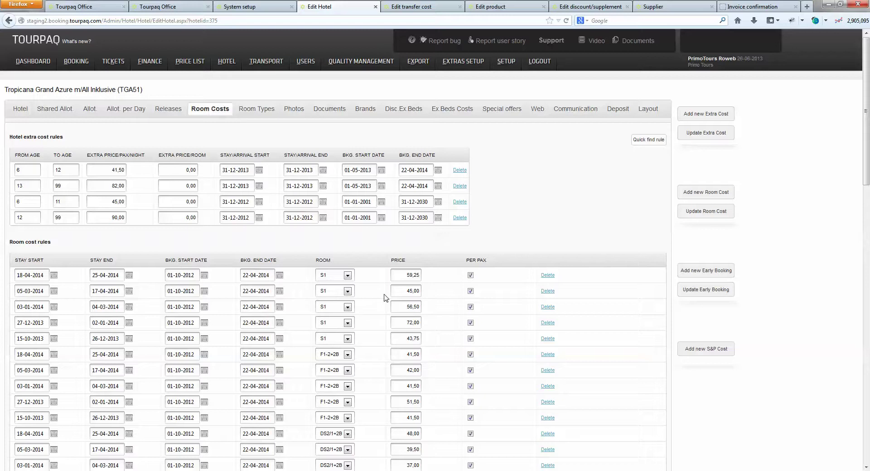
left_click(20, 109)
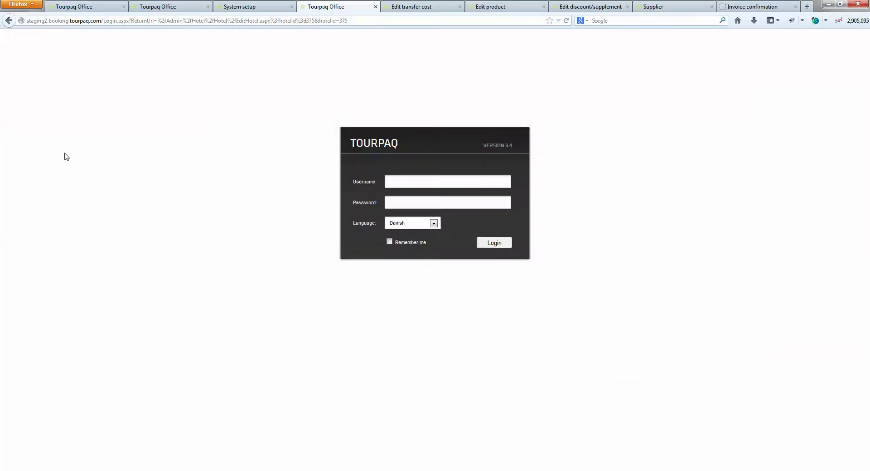
left_click(408, 184)
left_click(408, 192)
left_click(494, 245)
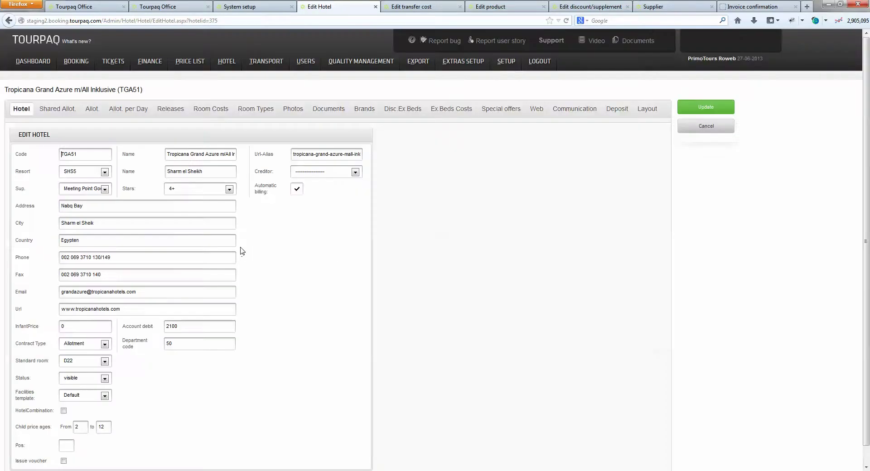
- Set the hotel's creditor to Meeting Point Egypt USD and examine its Account debit and Department code fields
left_click(316, 175)
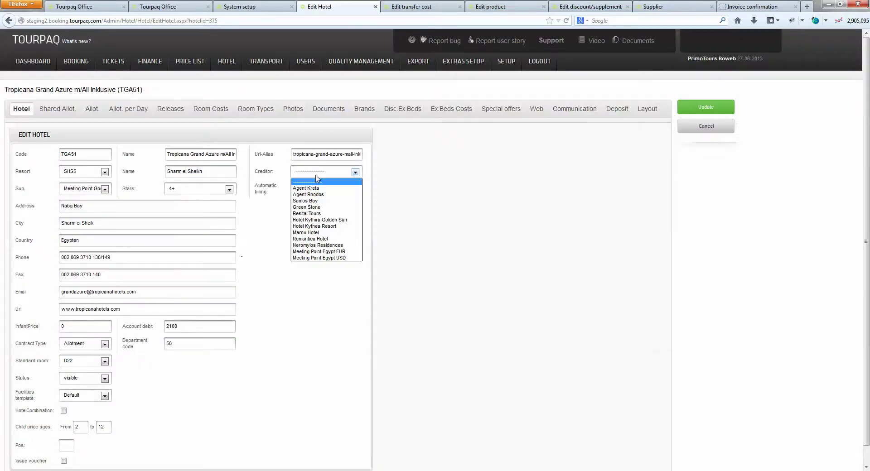
left_click(302, 258)
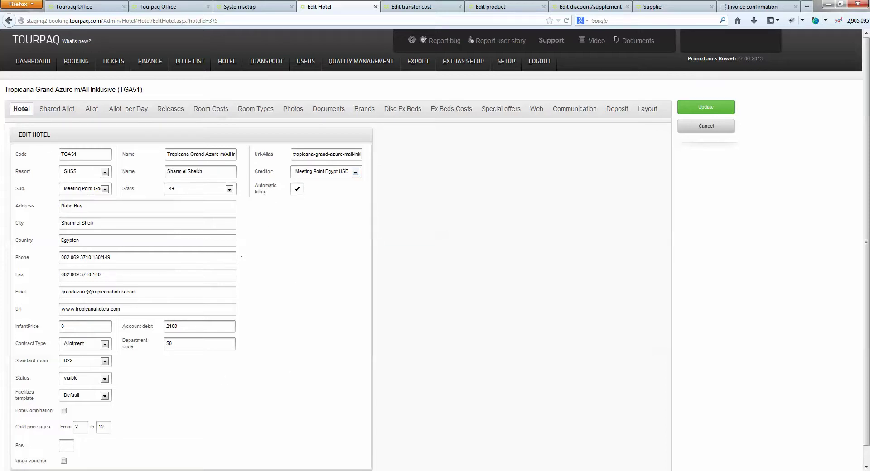
left_click_drag(124, 326, 146, 353)
left_click_drag(123, 326, 151, 350)
left_click(125, 339)
left_click(152, 351)
- Check the account, amount and department code of the first Tropicana Grand Azure line in the Excel accounting file
left_click(265, 470)
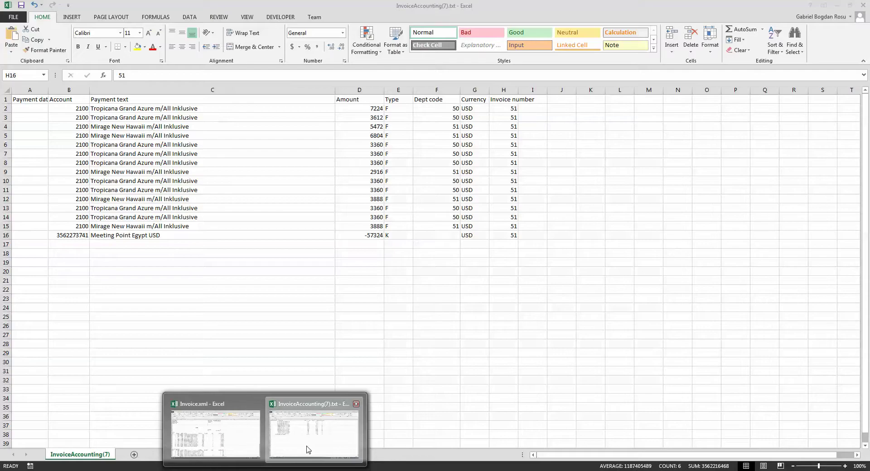
left_click(305, 450)
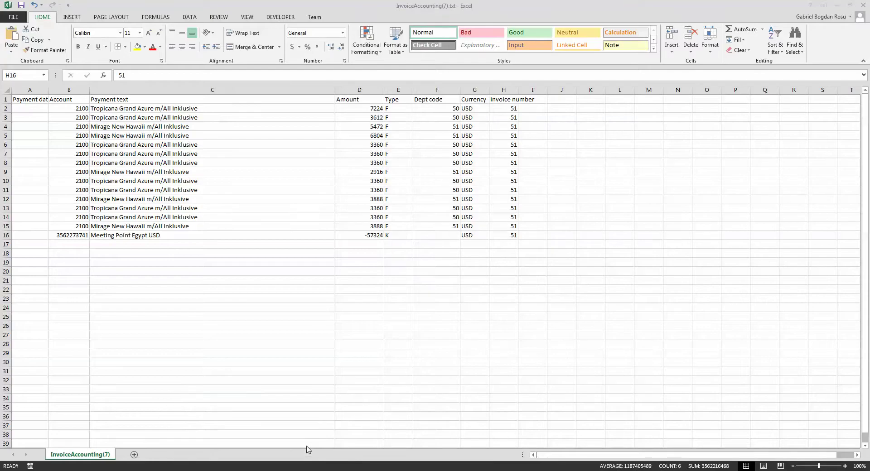
left_click(75, 109)
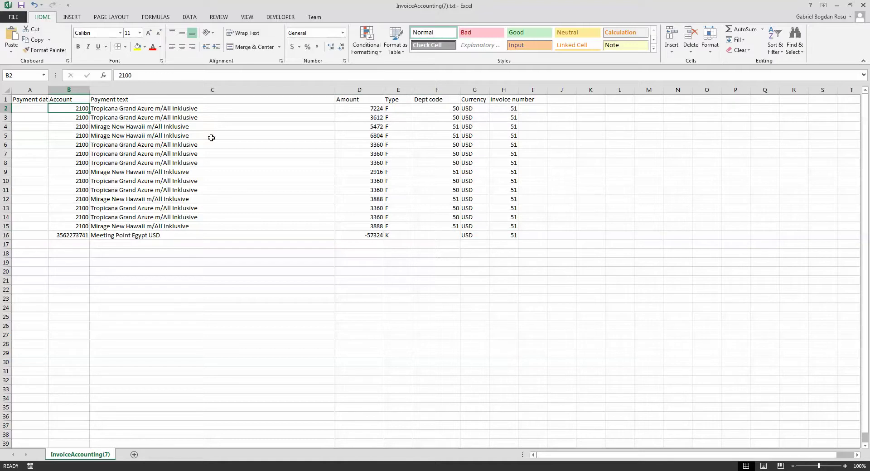
left_click(380, 108)
left_click(74, 109)
left_click(434, 109)
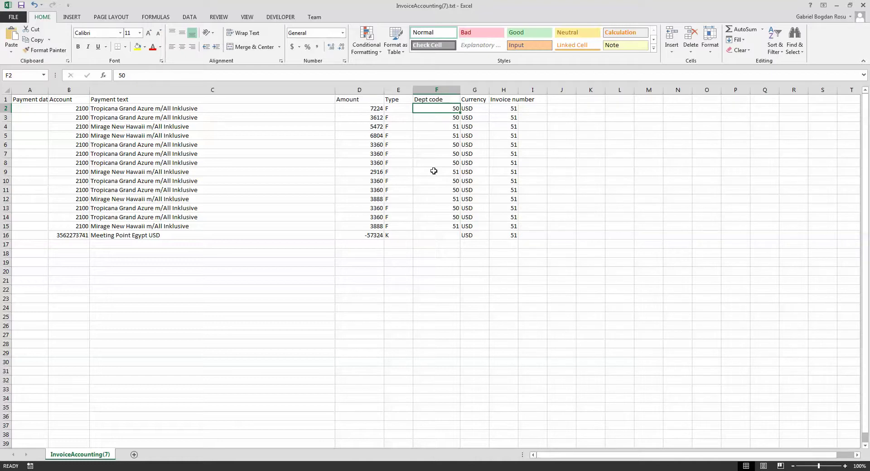
- Back in Firefox, review the creditor on the Sharm El Sheikh transfer cost and view the Mini All Inklusive product's details
left_click(91, 442)
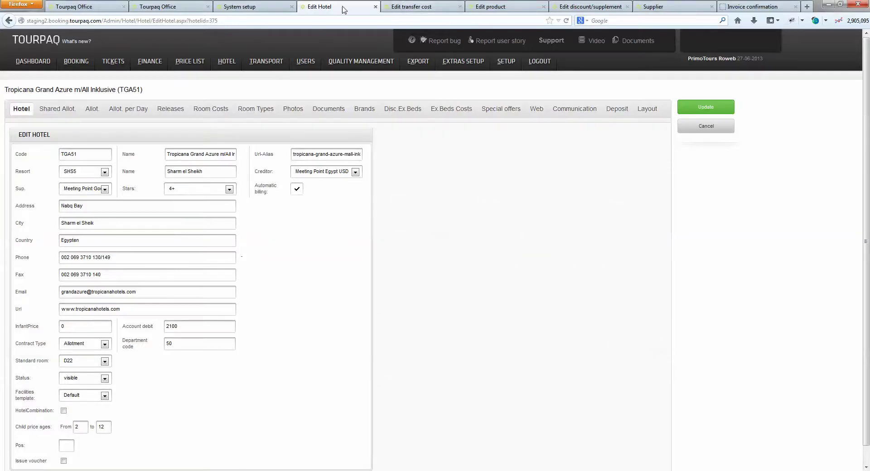
left_click(398, 7)
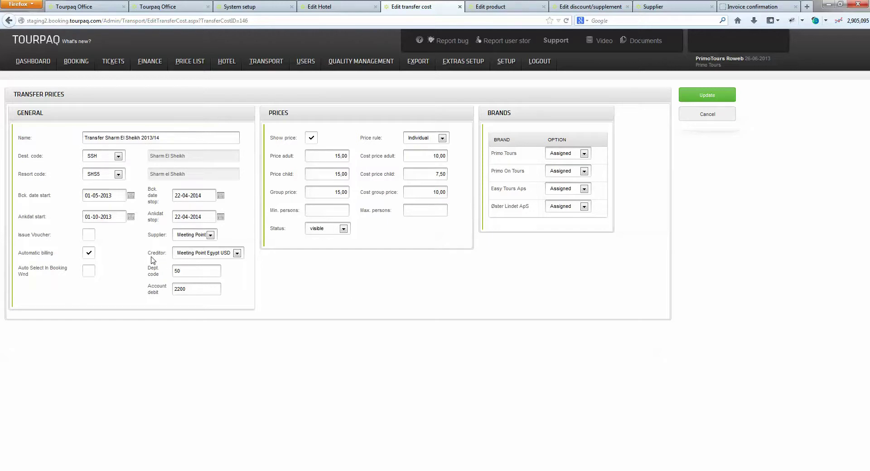
left_click(198, 256)
left_click(198, 257)
left_click(515, 5)
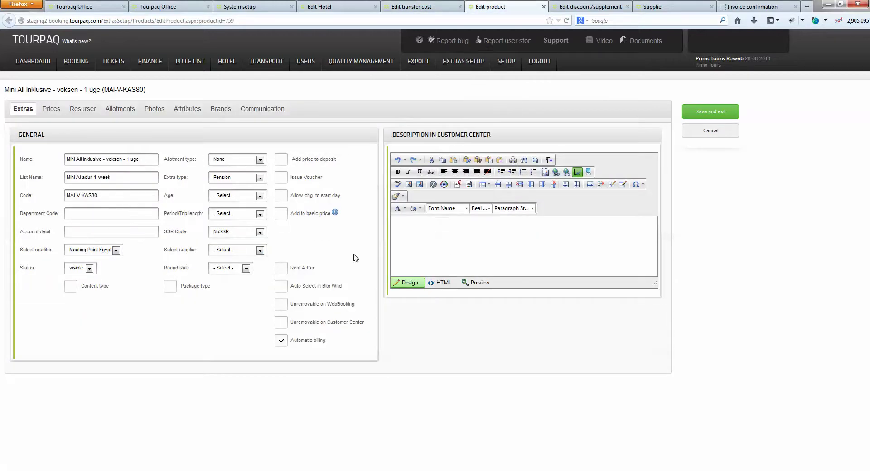
- Review the creditor fields of the Room until departure supplement and the supplier's handling options, plus the currency rates and hotel details
left_click(581, 10)
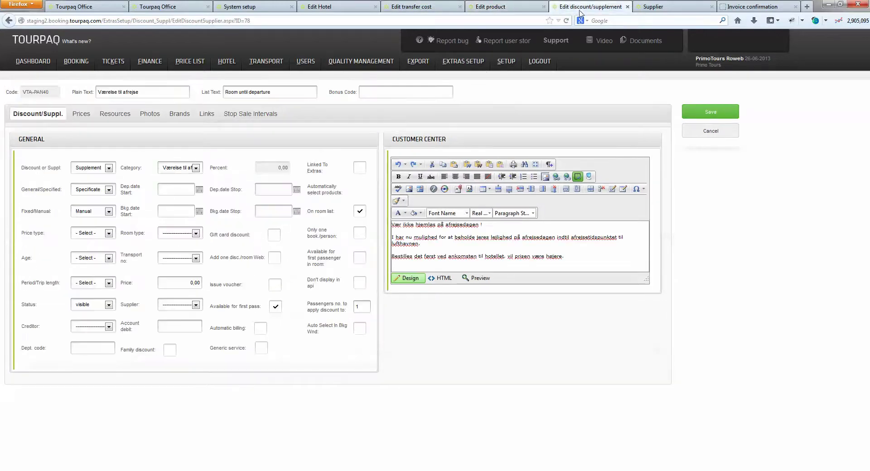
left_click(673, 8)
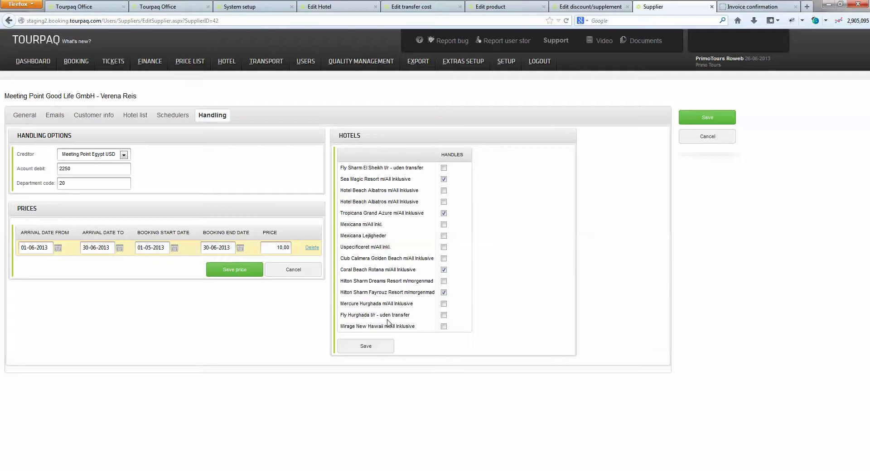
left_click(253, 9)
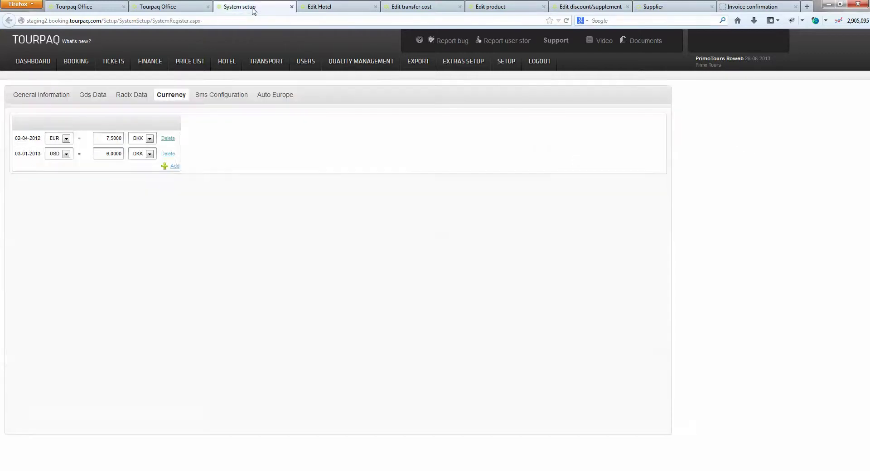
left_click(308, 7)
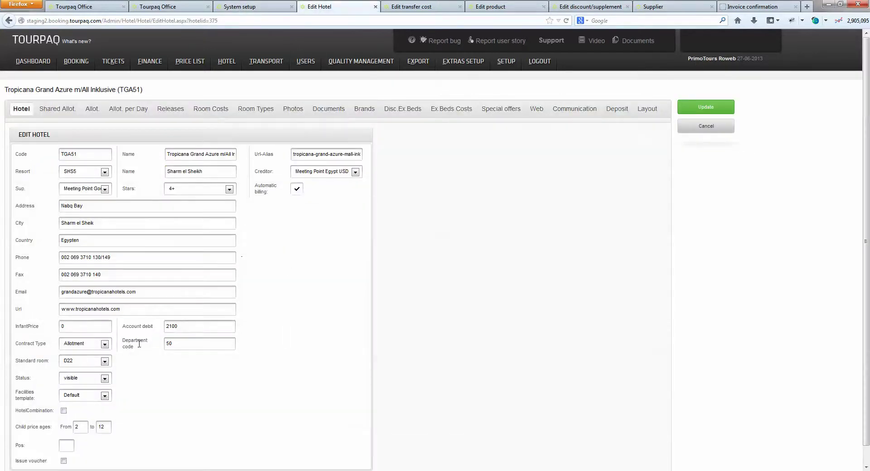
- Open the Meeting Point Egypt USD creditor and examine the available schedule profiles
left_click(162, 7)
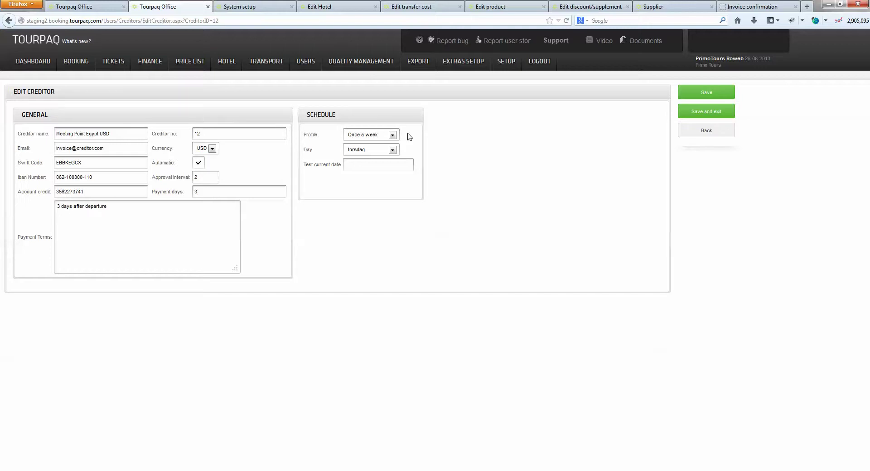
left_click(392, 136)
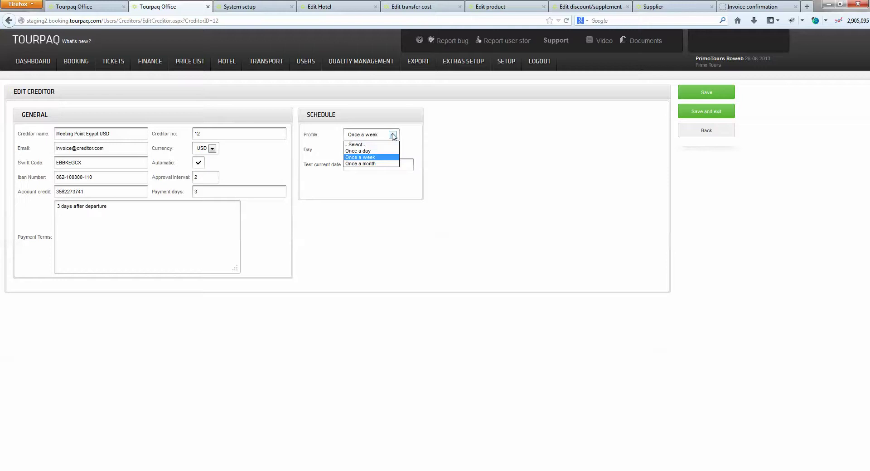
left_click(467, 138)
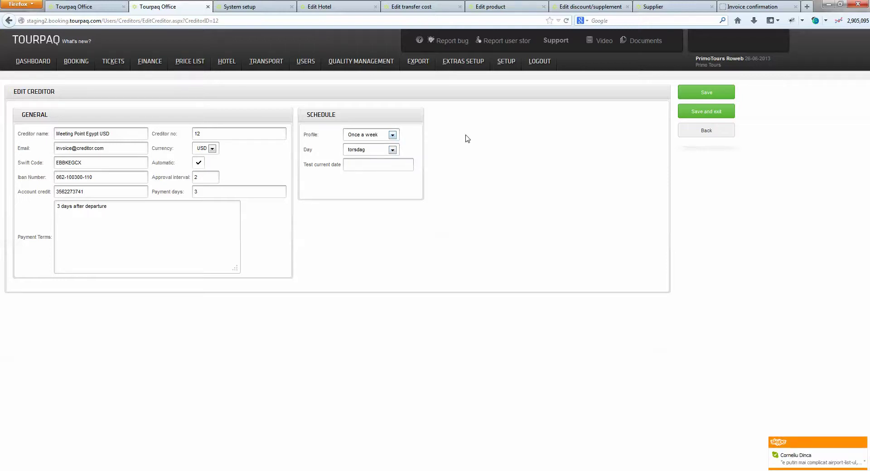
left_click(379, 138)
left_click(380, 138)
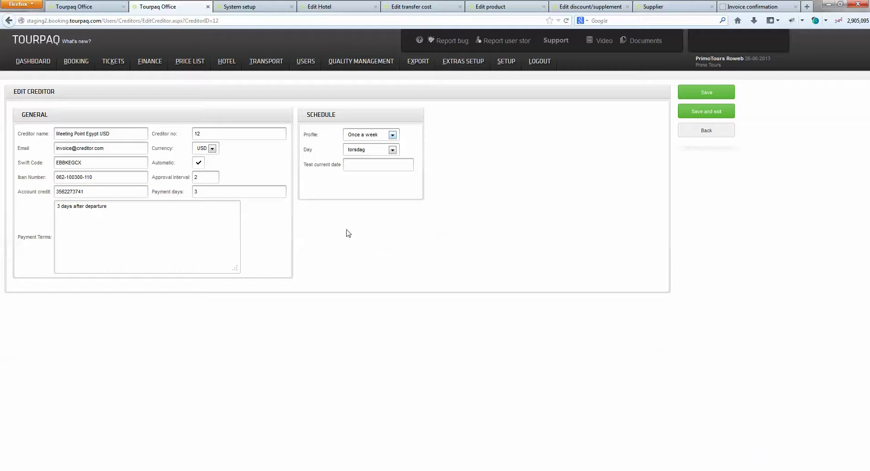
- Switch to the Outlook invoice message and bring up the attached invoice spreadsheet in Excel
left_click(83, 7)
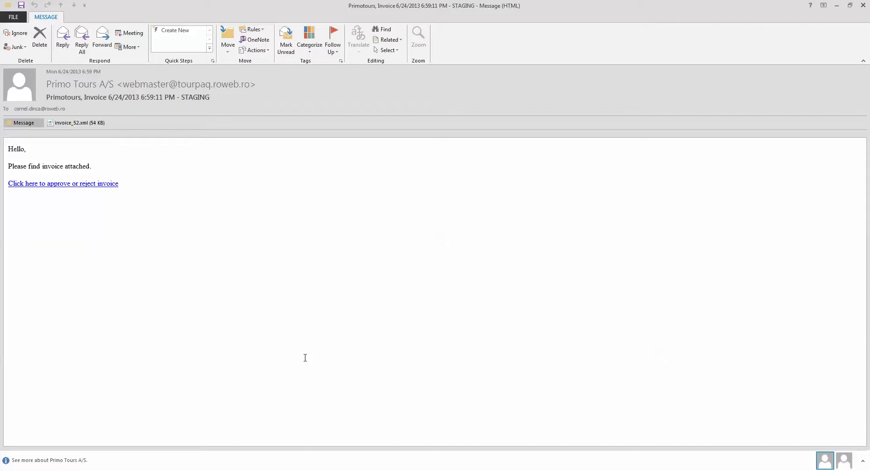
double_click(80, 123)
left_click(214, 443)
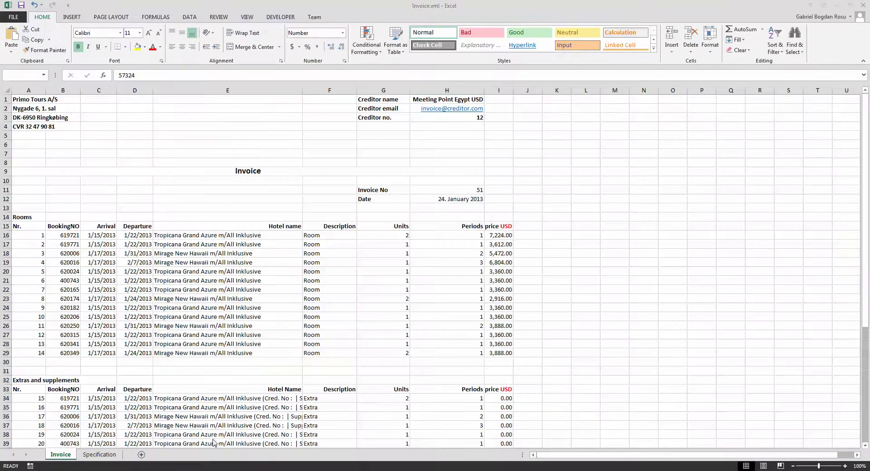
- Highlight the invoice's Rooms section from its heading through the last room line
left_click(93, 236)
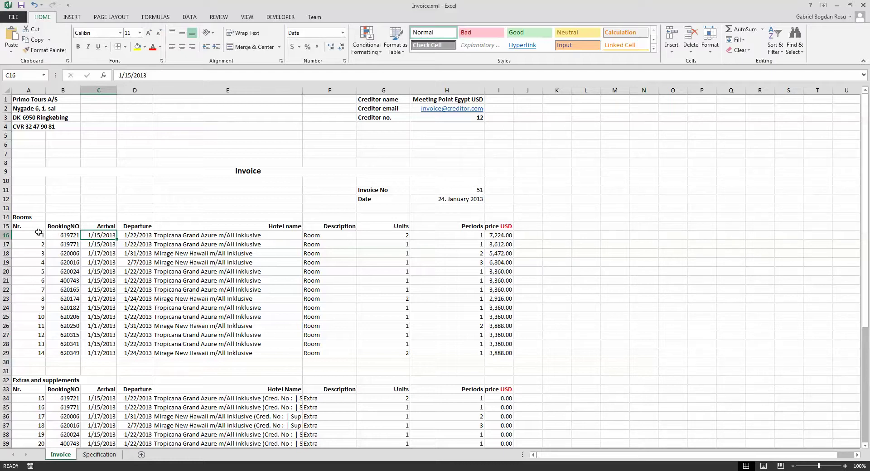
left_click(19, 218)
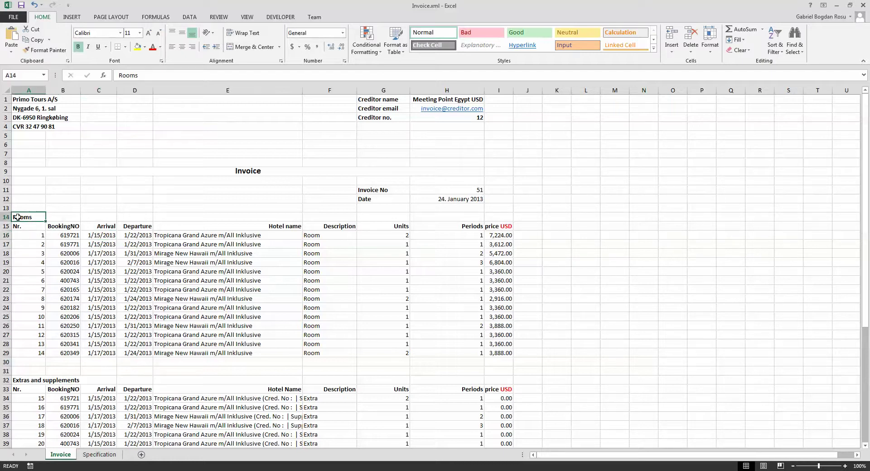
left_click_drag(17, 218, 544, 362)
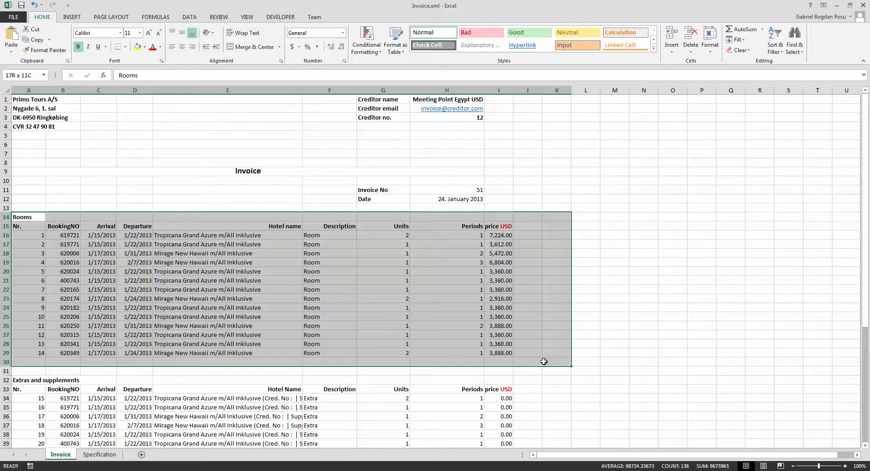
- Review the first room line's booking number, hotel name, description, units, periods and total price in USD
left_click(61, 236)
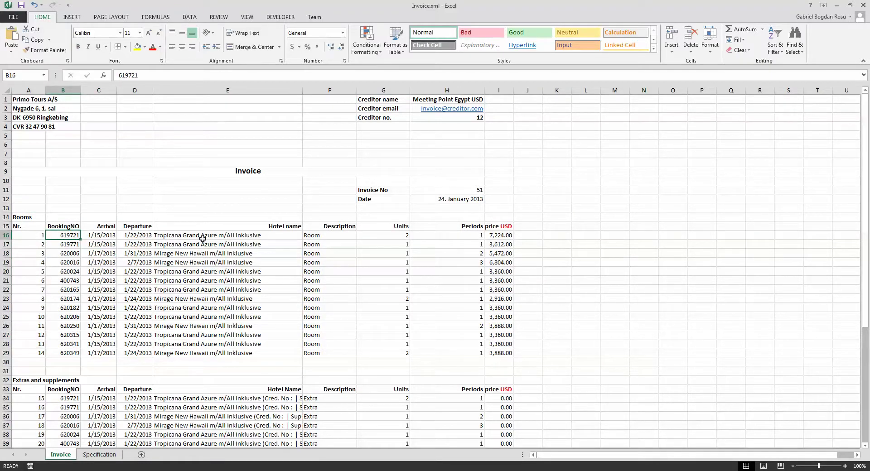
left_click(233, 236)
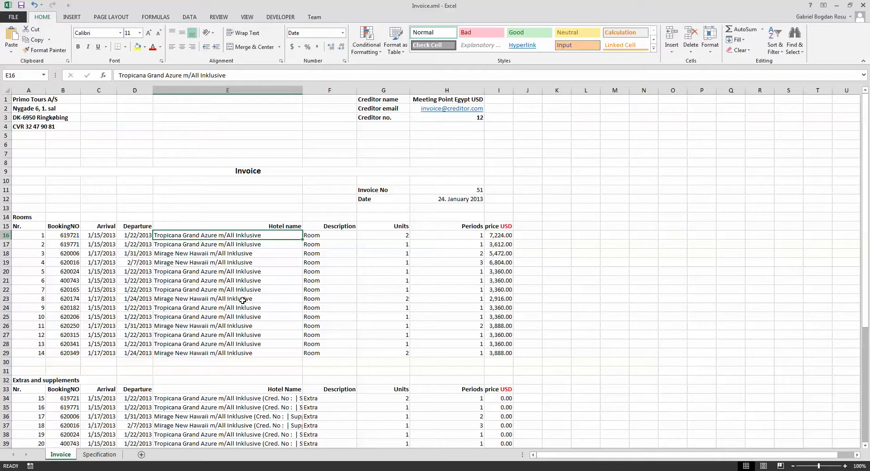
left_click(340, 235)
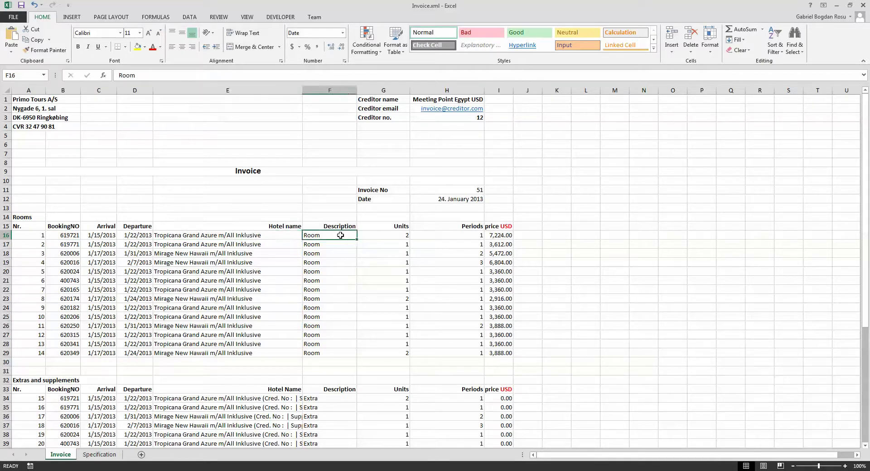
left_click(405, 237)
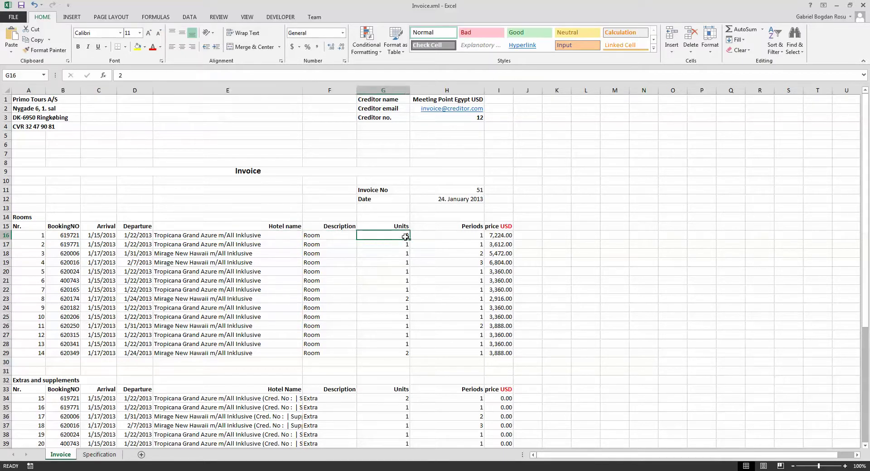
left_click(464, 236)
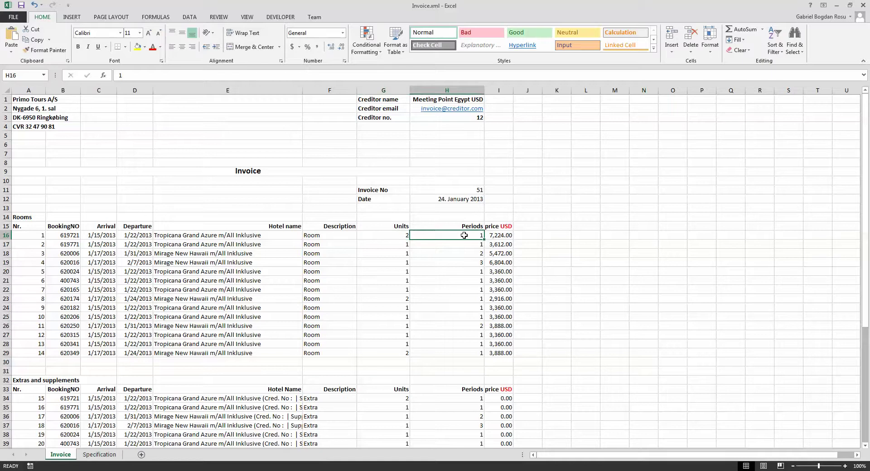
left_click(502, 235)
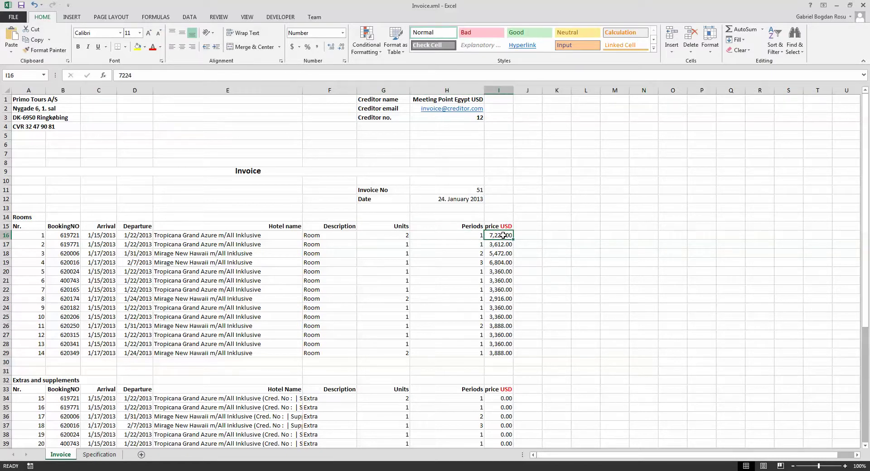
left_click(506, 225)
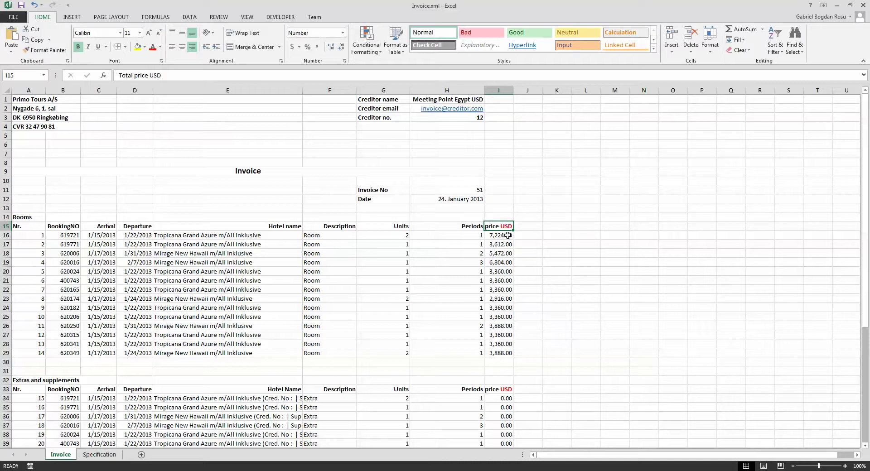
left_click(508, 236)
- Highlight the invoice's Extras and supplements section from its heading through its last line
scroll(272, 317, "down", 5)
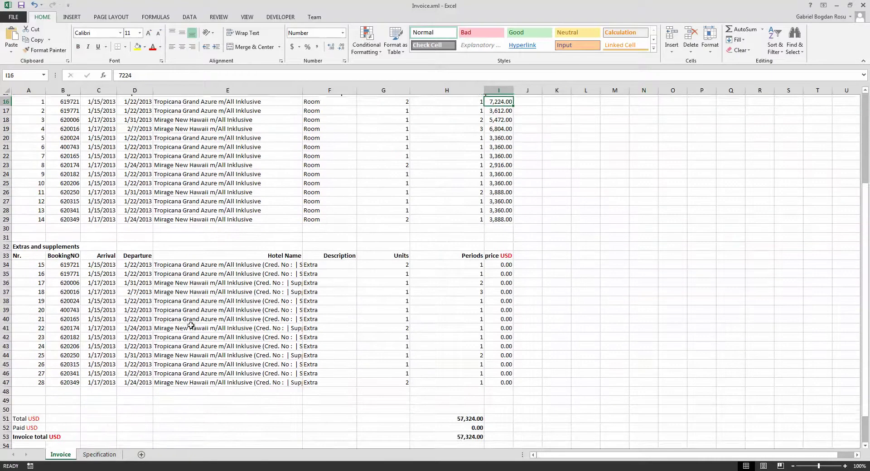
left_click(27, 244)
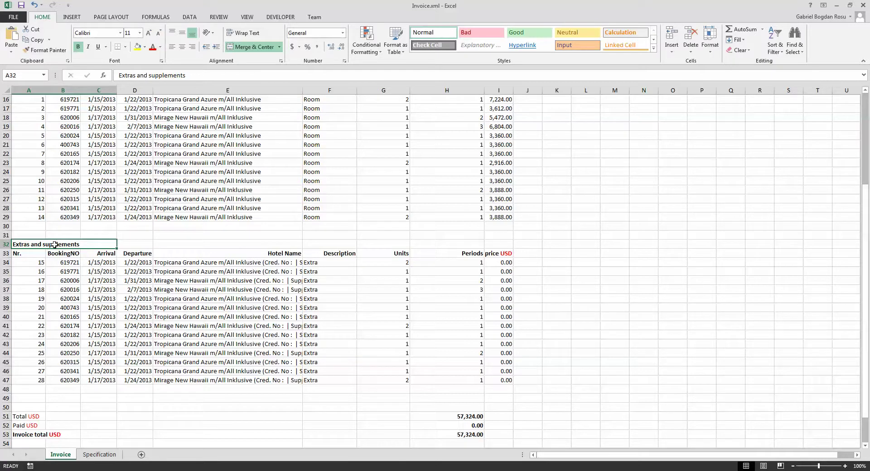
left_click_drag(55, 245, 518, 384)
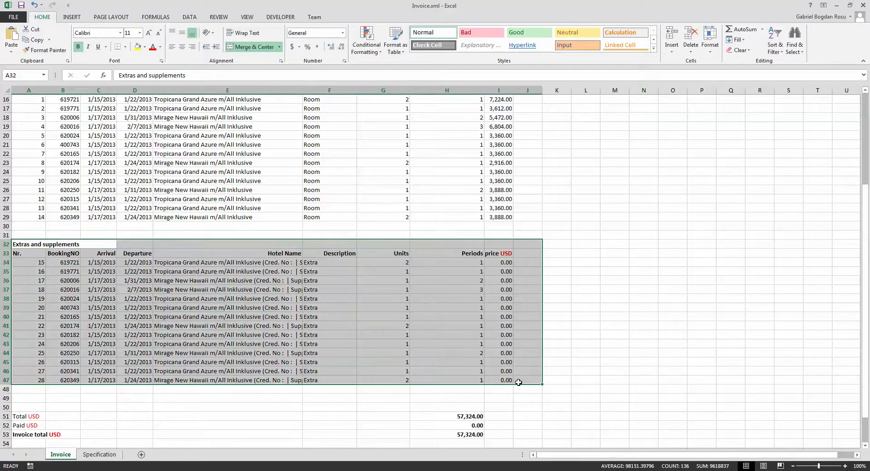
left_click(57, 271)
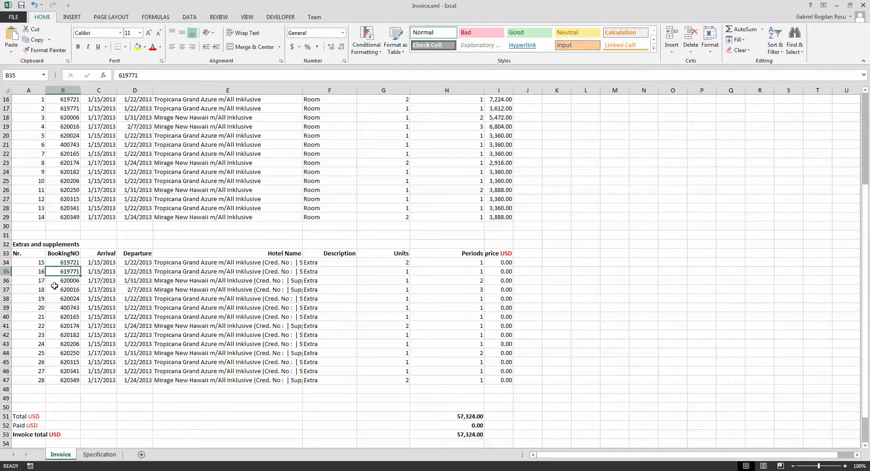
left_click_drag(33, 245, 293, 381)
left_click(72, 286)
- Check the first extras line's booking number, hotel name and periods, and the invoice total in USD
left_click(54, 263)
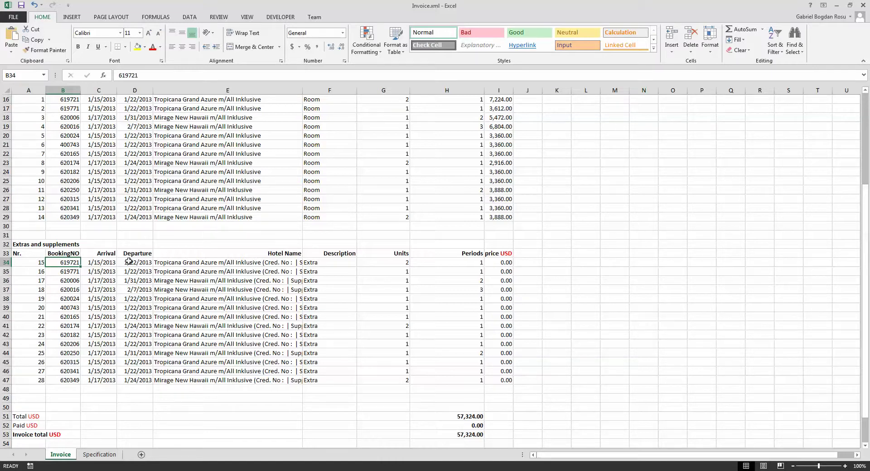
left_click(198, 265)
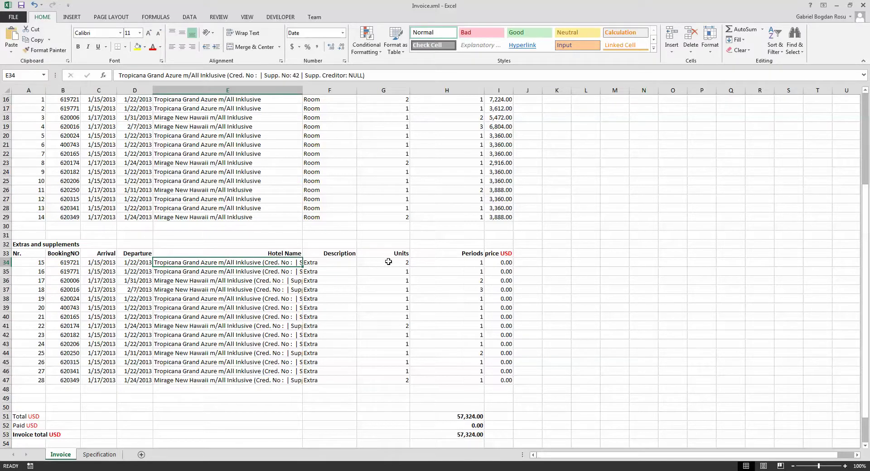
left_click(469, 262)
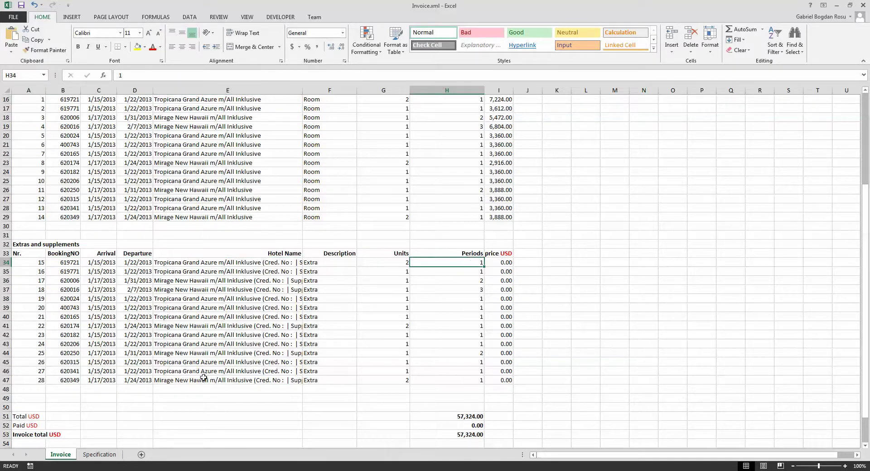
scroll(205, 395, "down", 3)
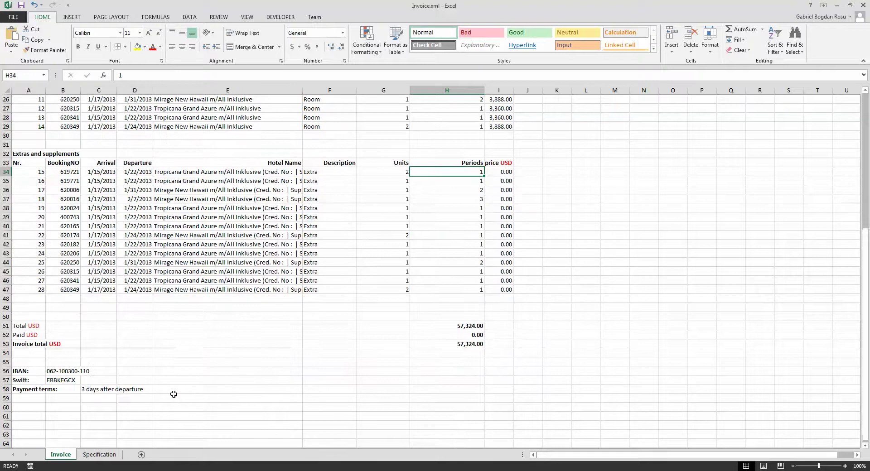
left_click(461, 343)
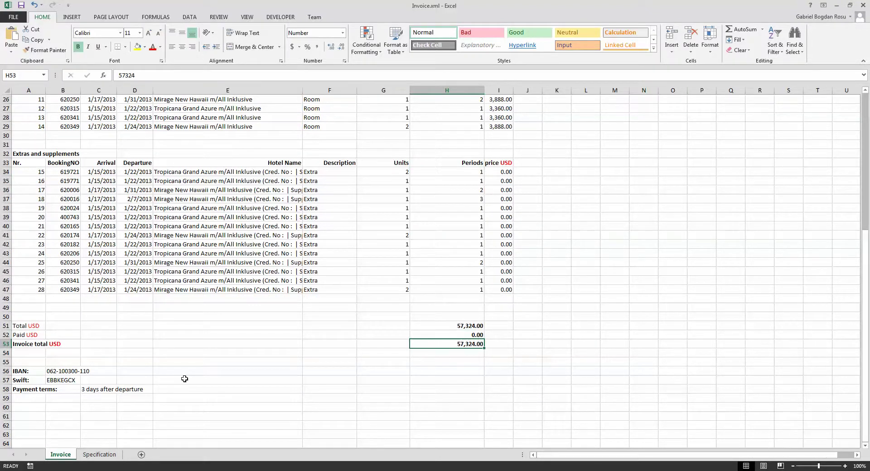
- Show the start of the Specification sheet and widen its Name column so the full line names fit
left_click(102, 459)
scroll(112, 318, "up", 15)
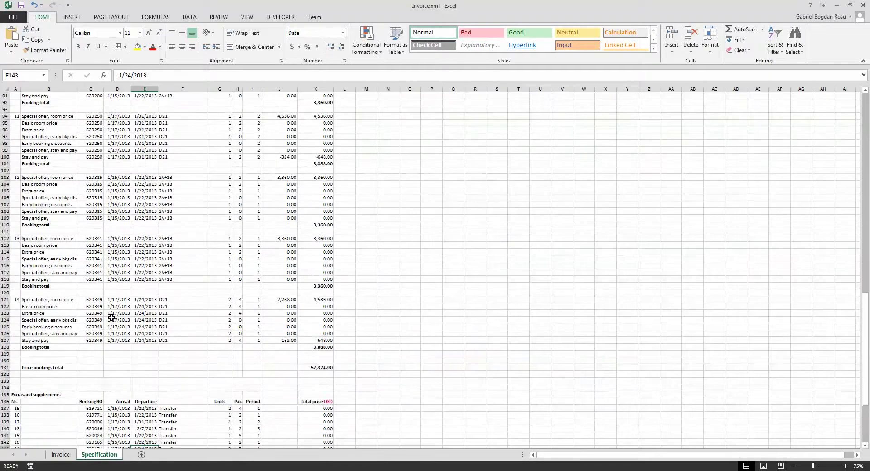
scroll(112, 318, "up", 20)
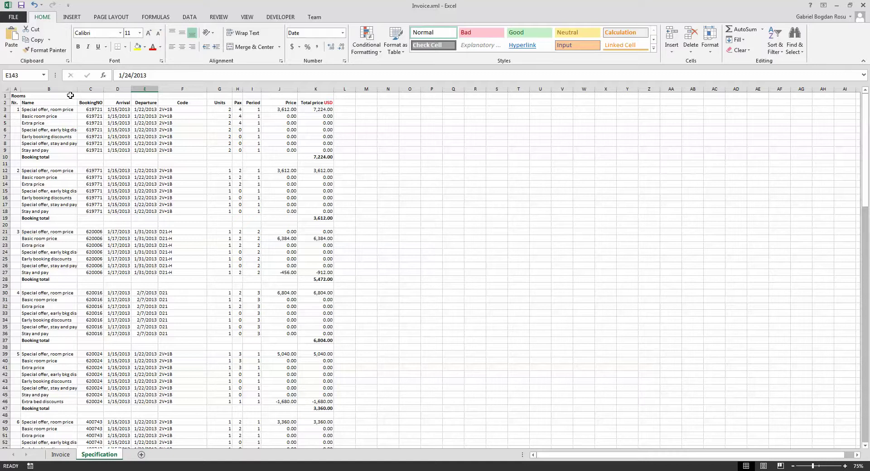
left_click_drag(75, 89, 100, 89)
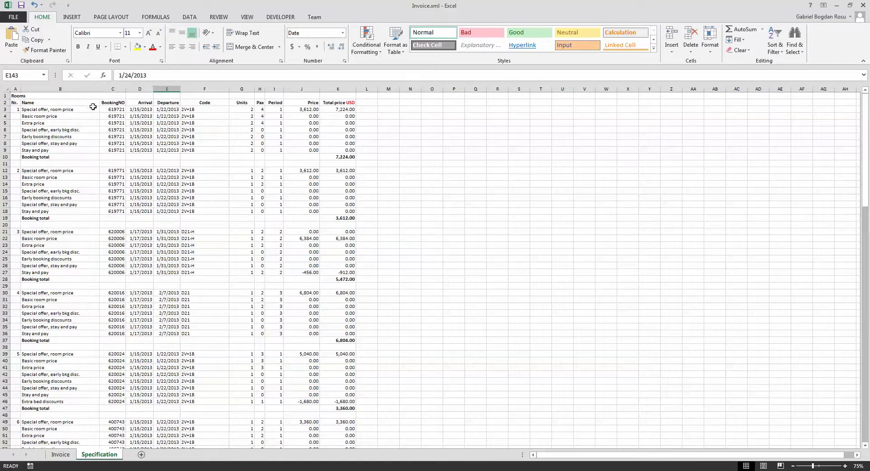
- Check each line of the first booking in the specification, from Special offer, room price down to Stay and pay
left_click(60, 109)
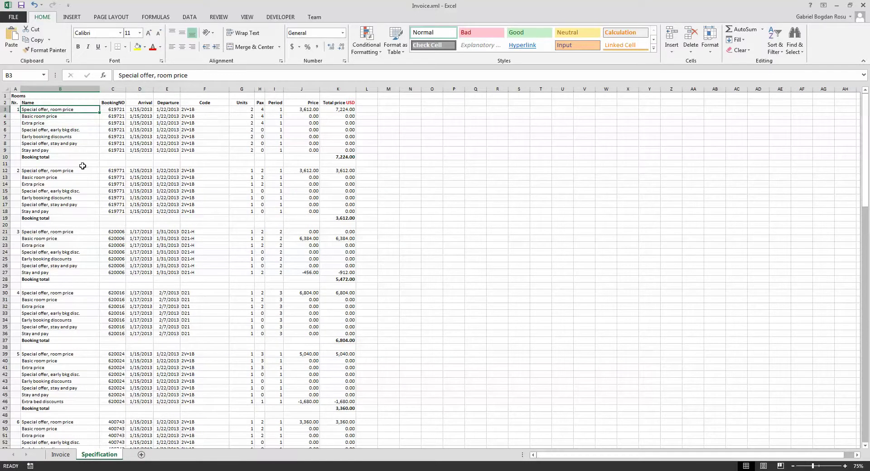
left_click(64, 117)
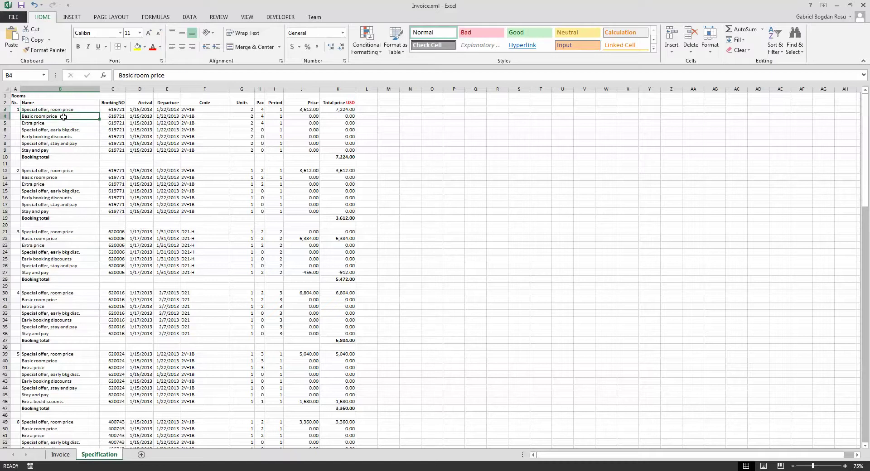
left_click(53, 124)
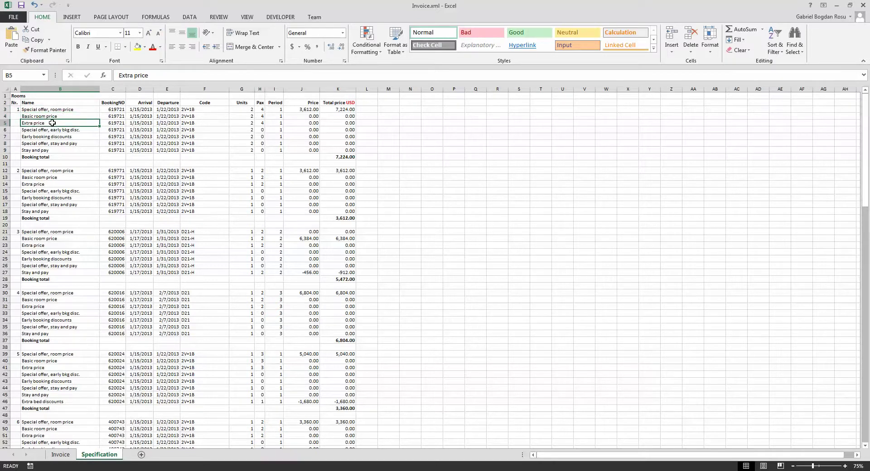
left_click(76, 130)
left_click(59, 136)
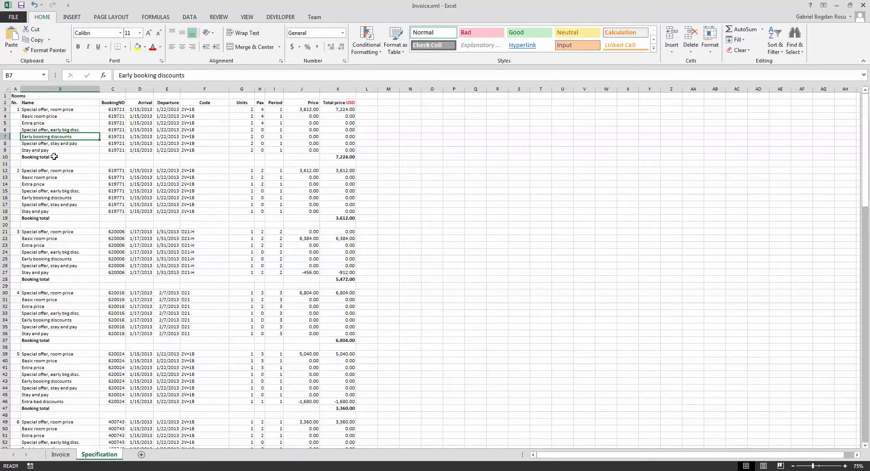
left_click(53, 143)
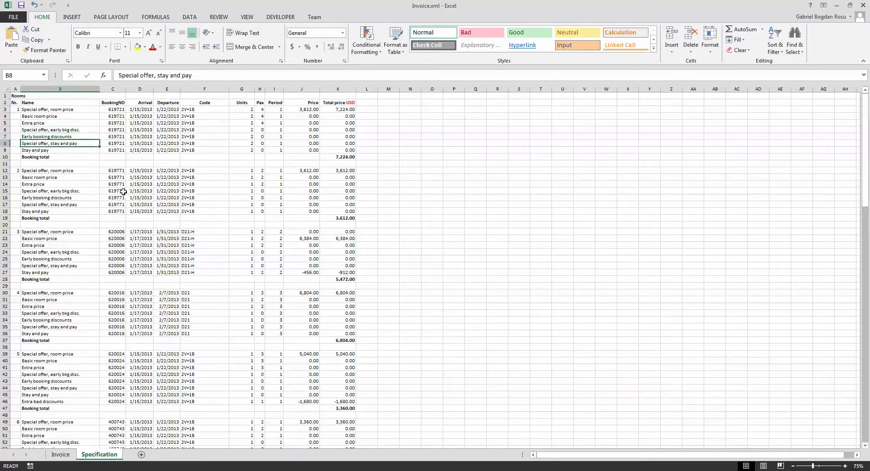
left_click(54, 151)
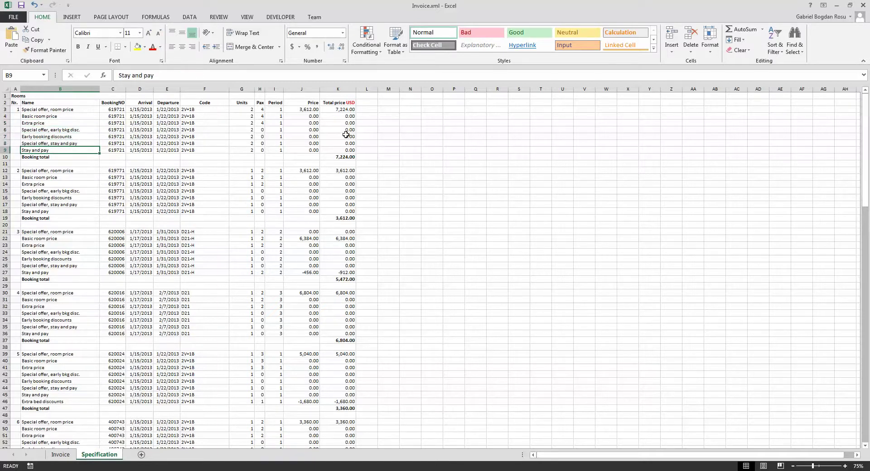
- Look through the remaining bookings down to the Extras and supplements section, and return to the top of the Invoice sheet
scroll(316, 313, "down", 8)
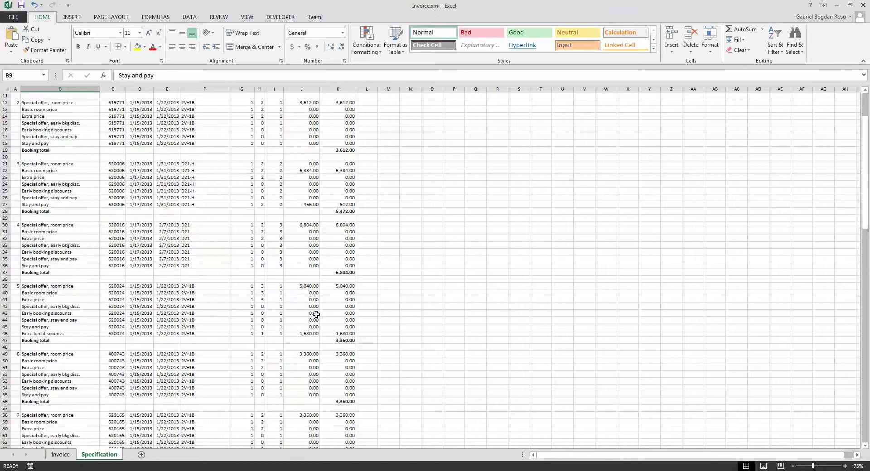
scroll(309, 303, "down", 15)
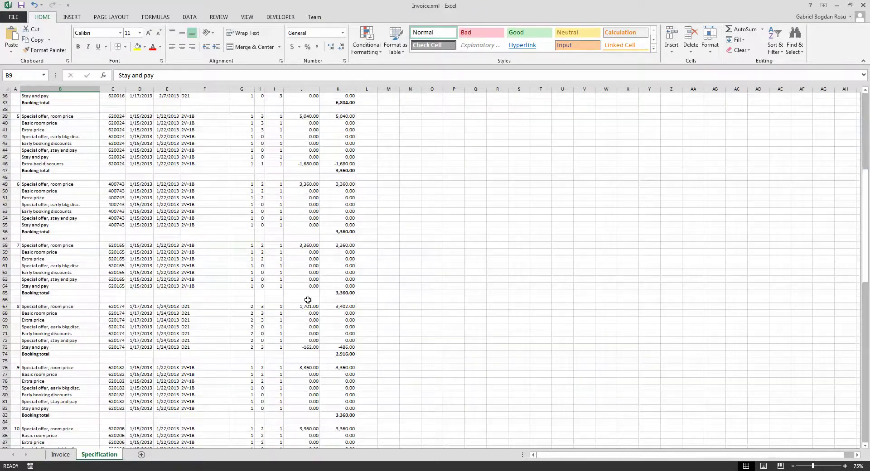
scroll(308, 307, "down", 10)
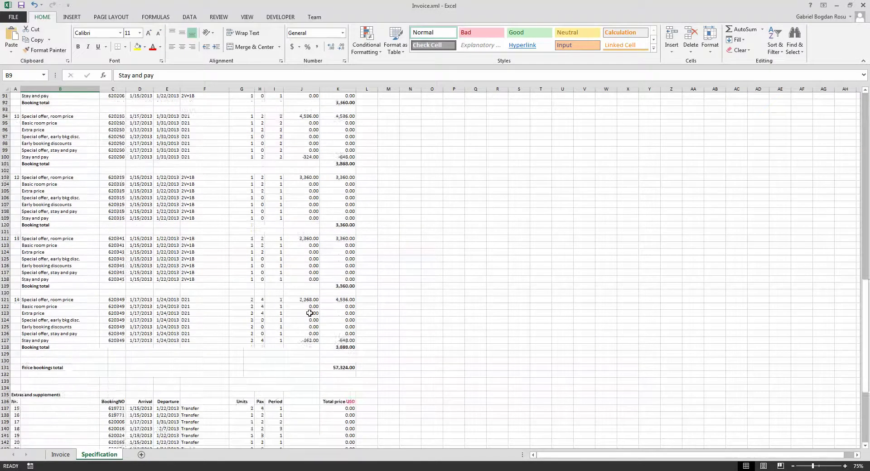
scroll(309, 312, "up", 20)
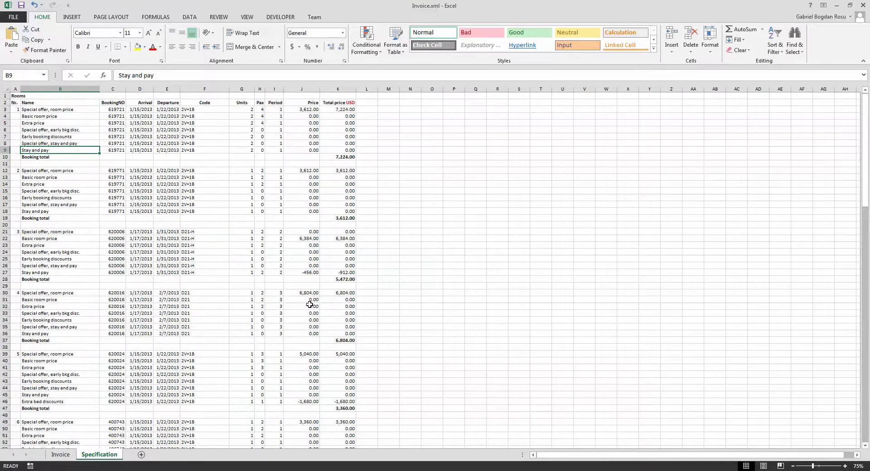
scroll(309, 305, "down", 20)
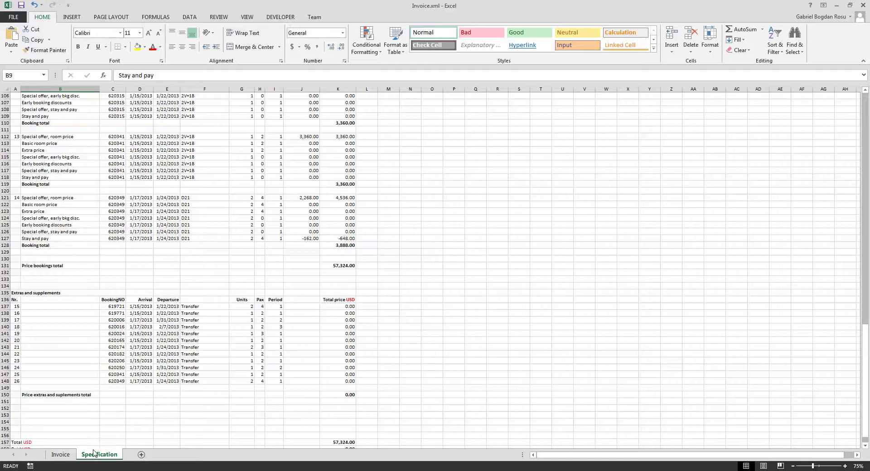
left_click(60, 455)
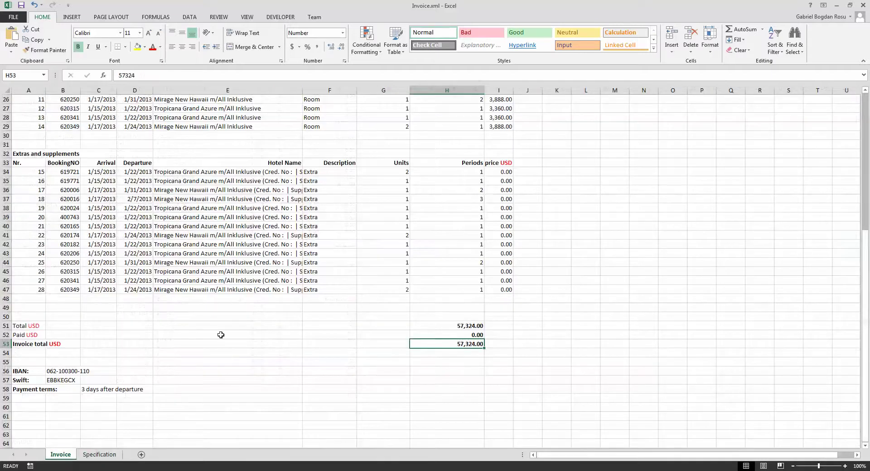
scroll(221, 335, "up", 8)
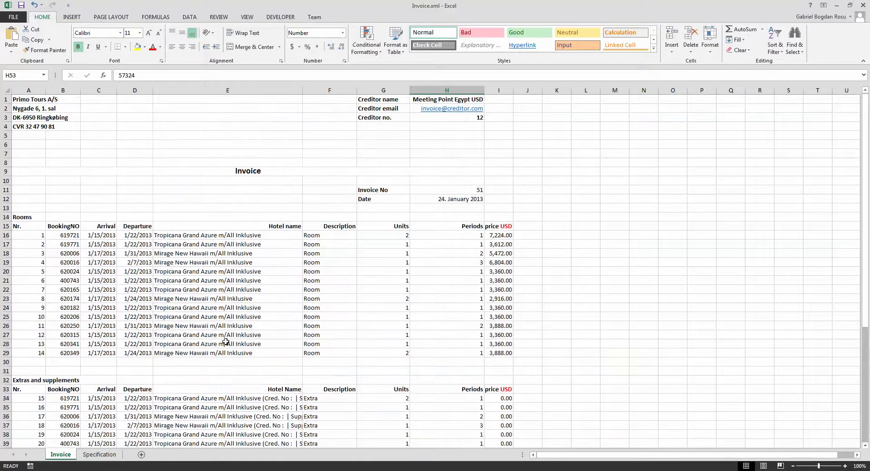
- Switch to the invoice email in Outlook to show its approval link, and bring up the confirmation page for invoice 51 in Firefox
left_click(144, 470)
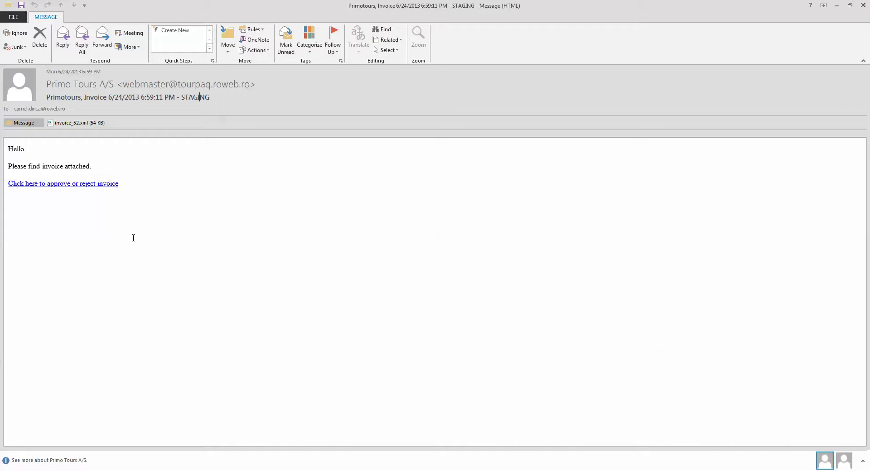
mouse_move(96, 191)
mouse_move(124, 468)
left_click(209, 449)
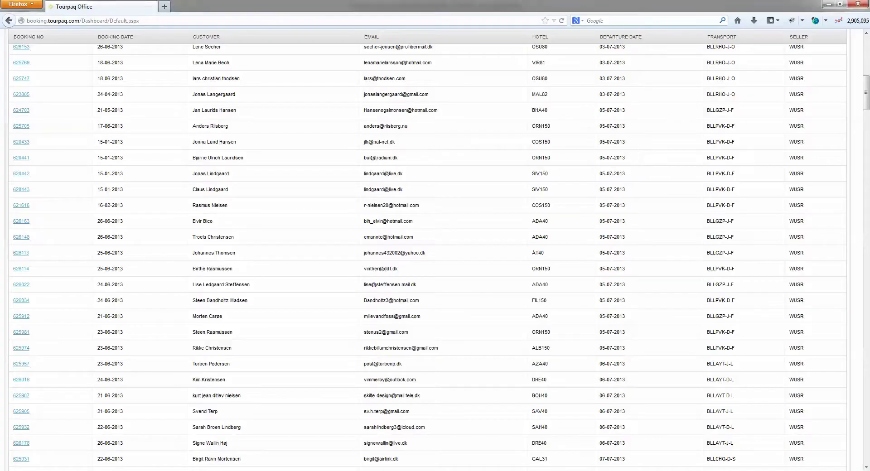
left_click(72, 451)
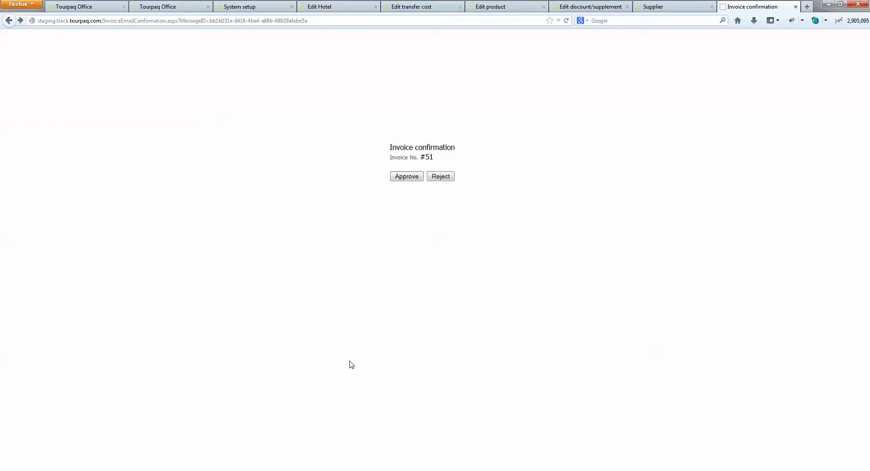
- Reload the confirmation page and start rejecting invoice 51 with the comment "something is wrong on calculating extra bed"
left_click(339, 20)
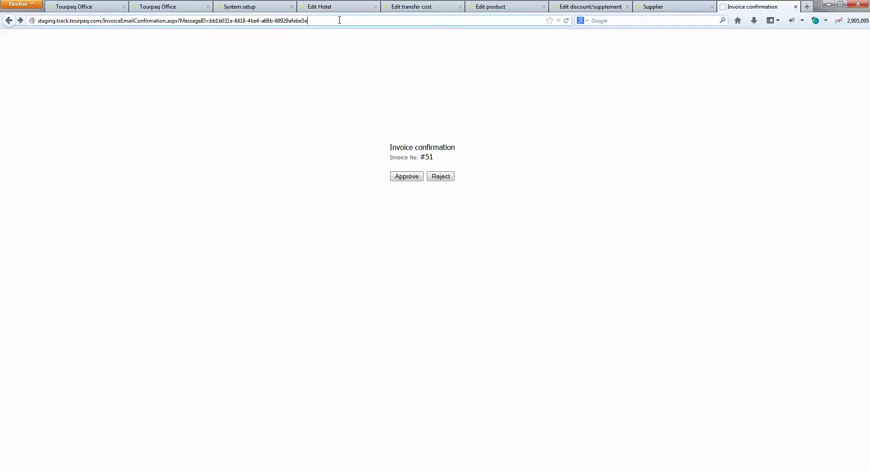
key("Return")
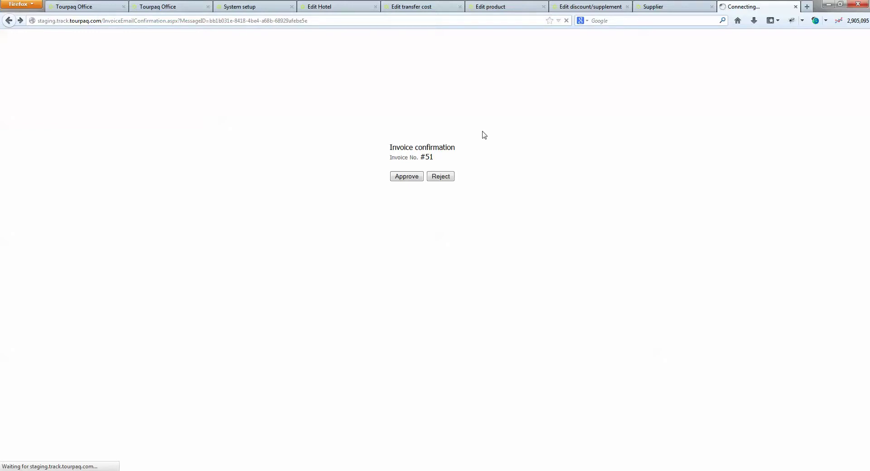
left_click(442, 178)
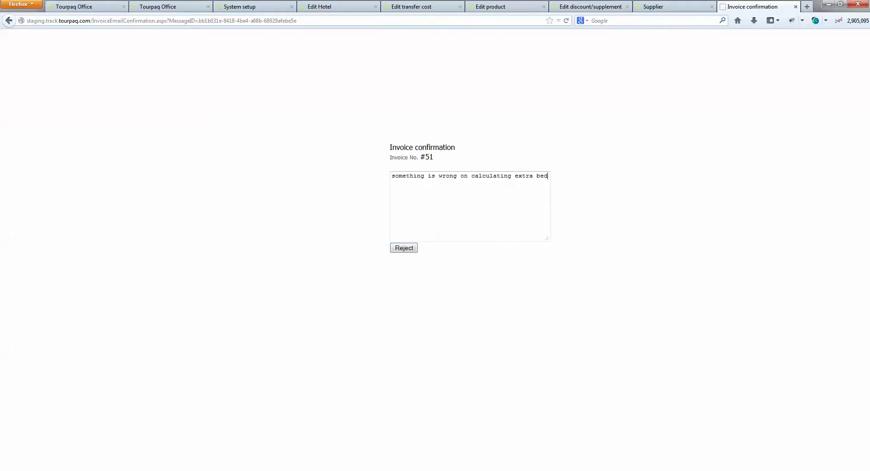
- Show the status filter options for the Tourpaq dashboard's Invoices list and tick the archive checkbox of invoice 51
left_click(85, 7)
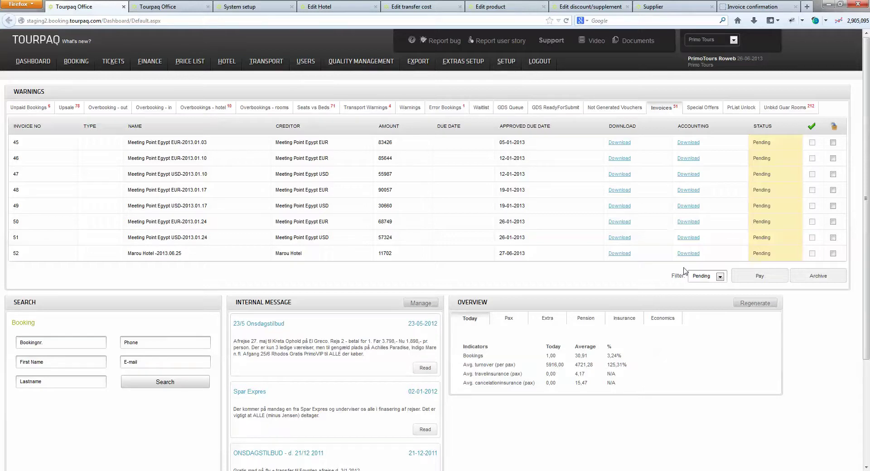
left_click(702, 277)
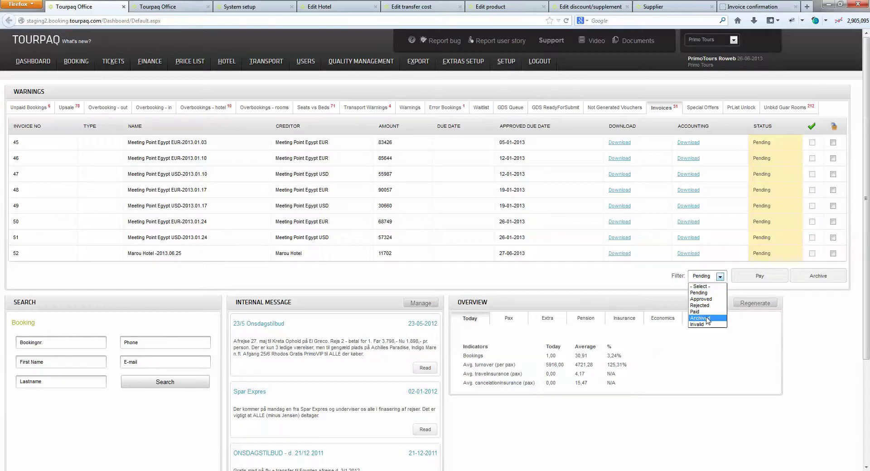
left_click(807, 335)
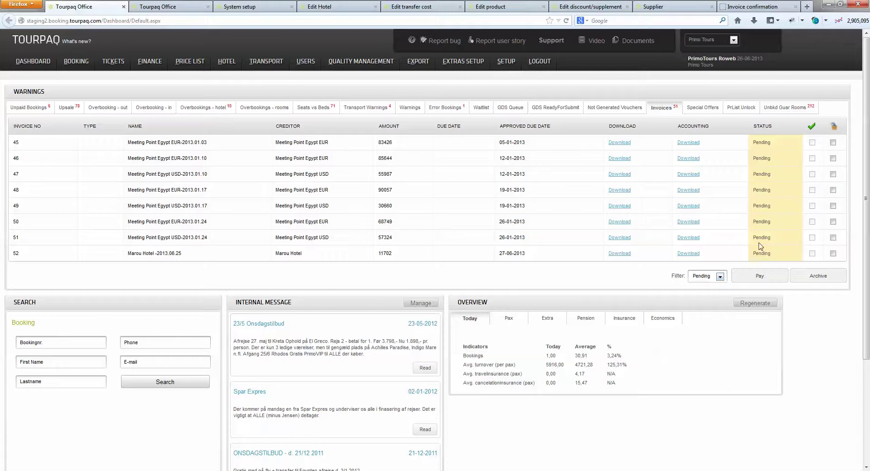
left_click(833, 238)
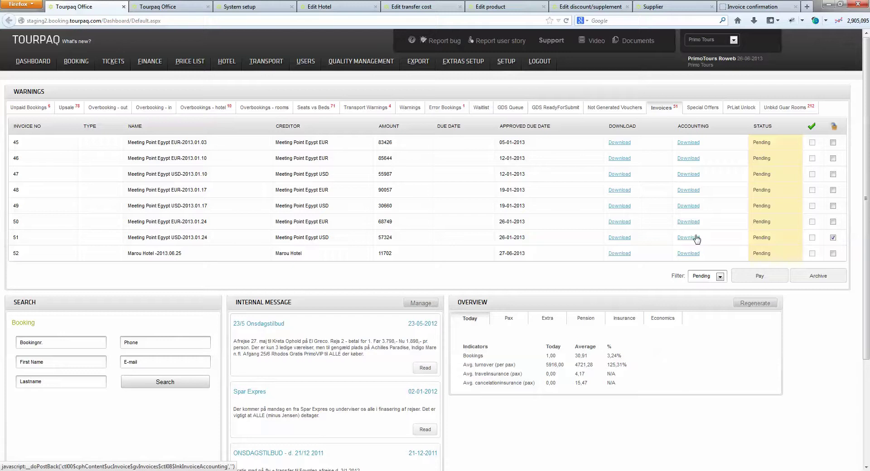
- Switch to the InvoiceAccounting file in Excel and compare its first line's amount with the first room price on the invoice
mouse_move(290, 466)
left_click(312, 431)
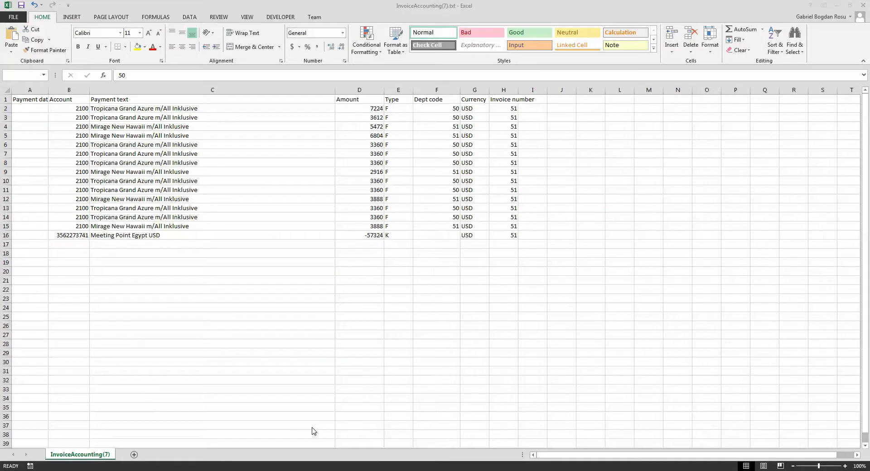
left_click(193, 174)
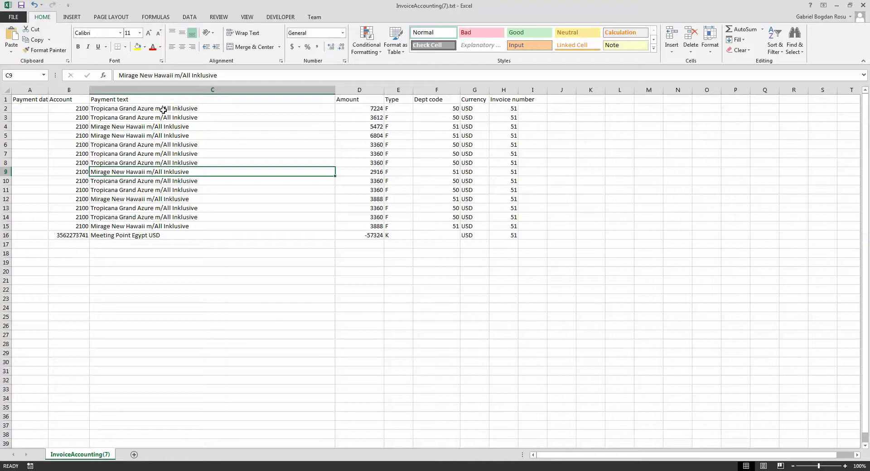
left_click(368, 110)
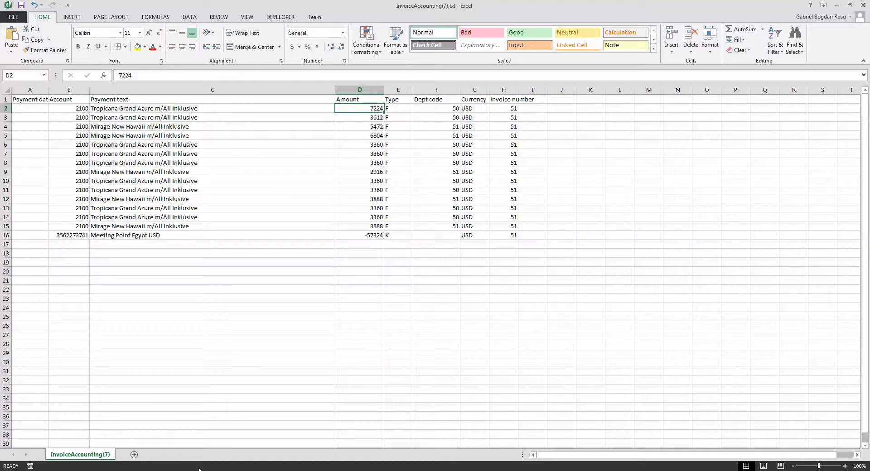
left_click(316, 427)
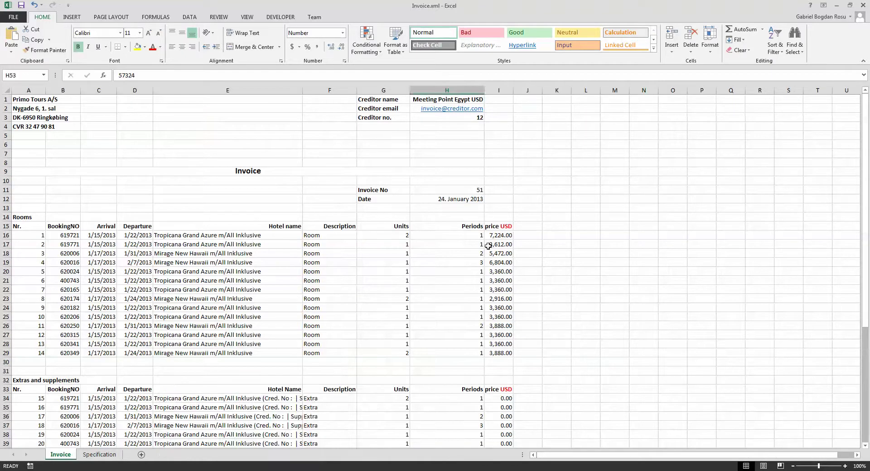
mouse_move(288, 450)
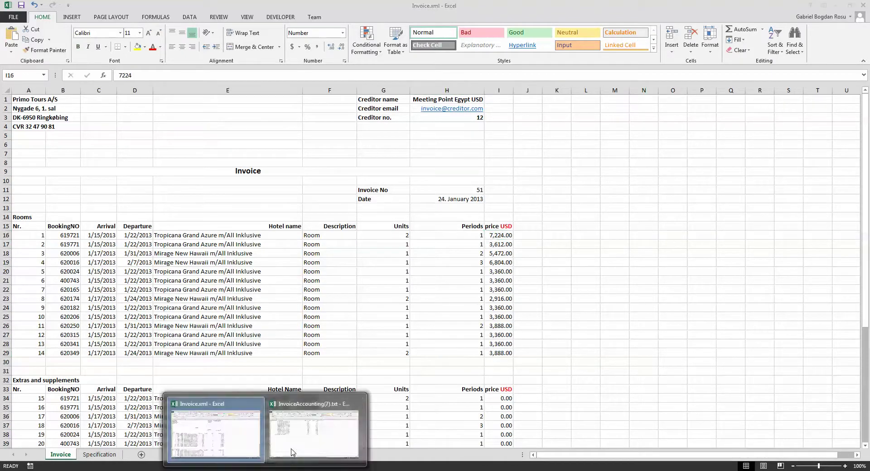
left_click(317, 431)
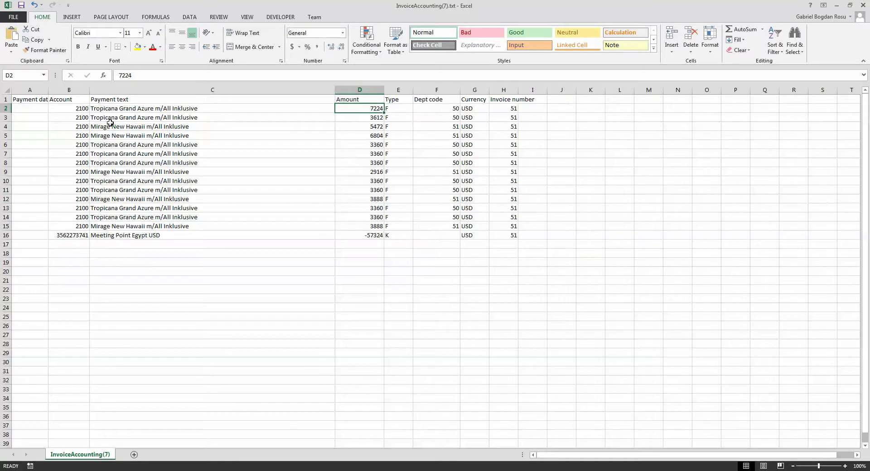
- Check the account, currency and invoice number of the first line in the accounting file
left_click(80, 111)
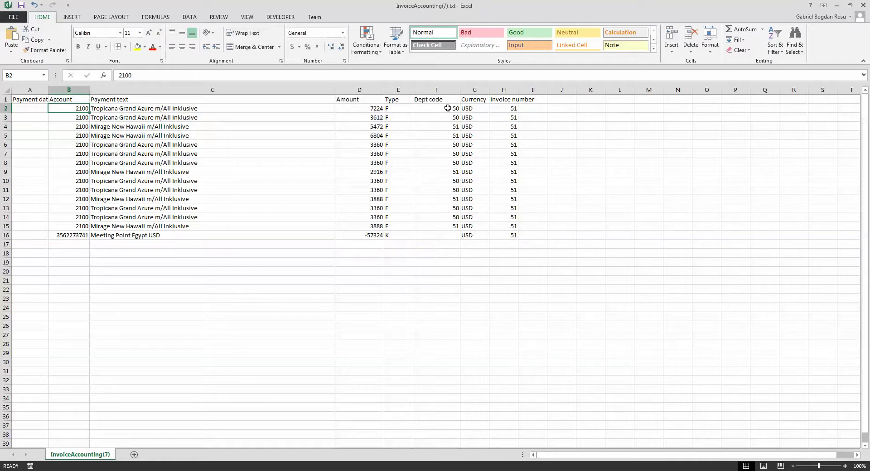
left_click(469, 108)
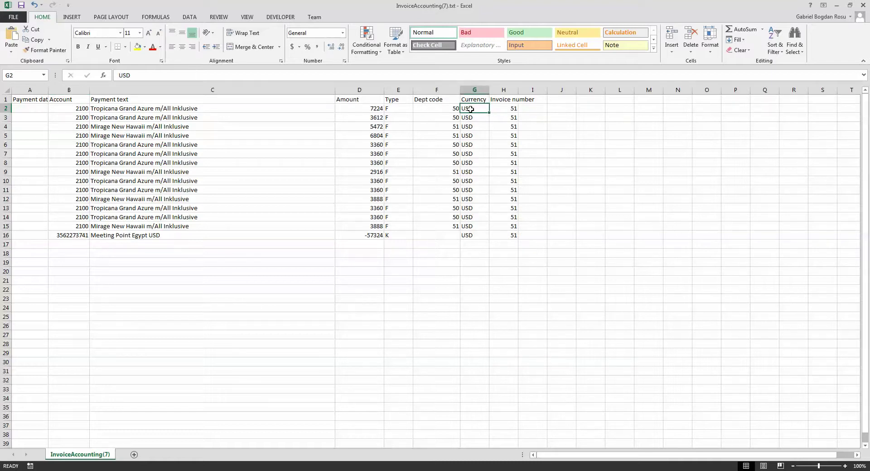
left_click(499, 109)
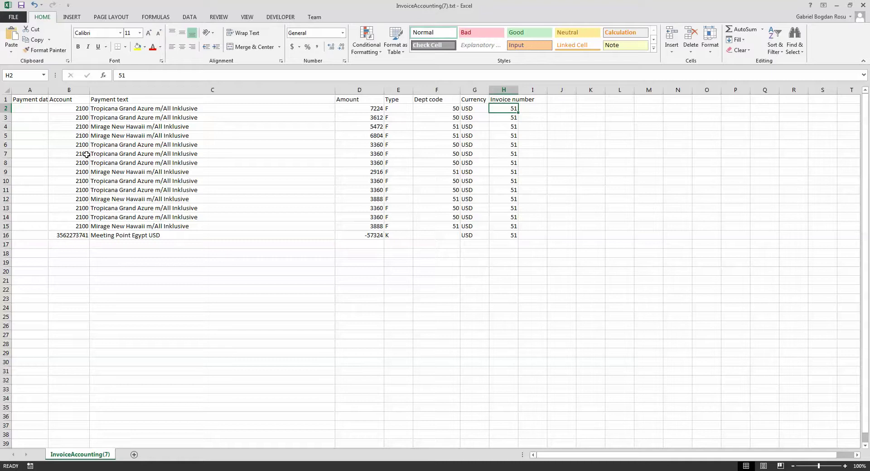
- Examine the Meeting Point Egypt USD line's account and compare its amount with the sum of the hotel line amounts
left_click_drag(61, 237, 502, 235)
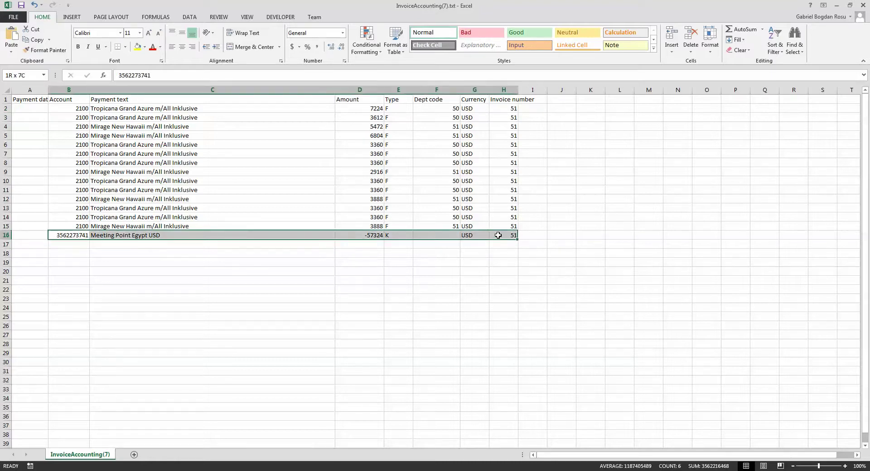
left_click(75, 237)
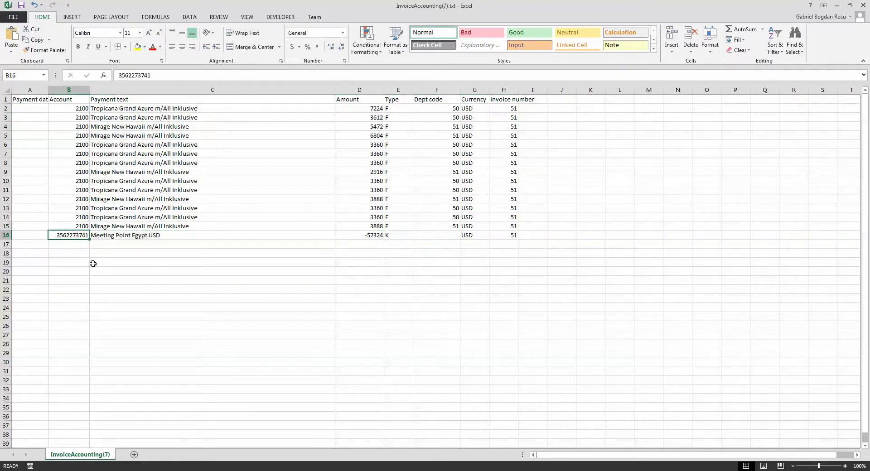
left_click_drag(372, 109, 364, 229)
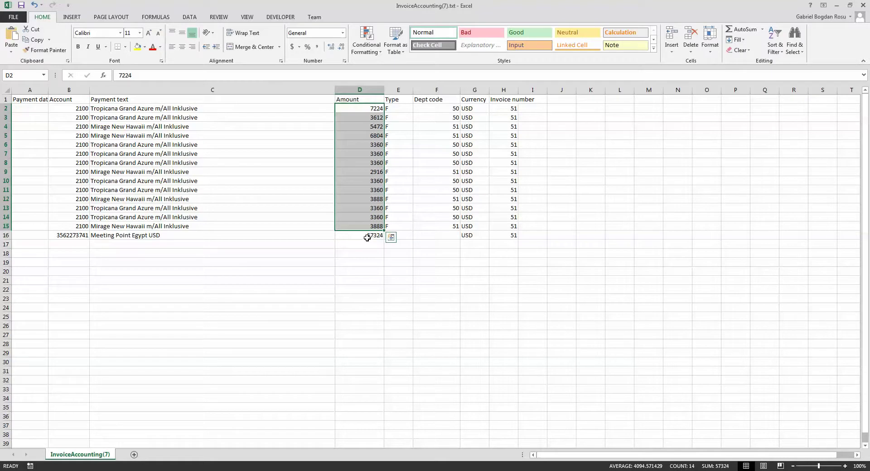
left_click(367, 238)
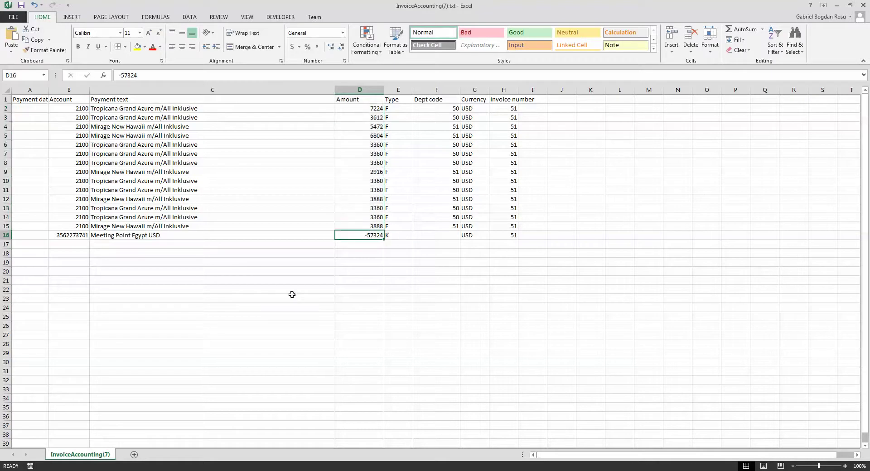
left_click(67, 238)
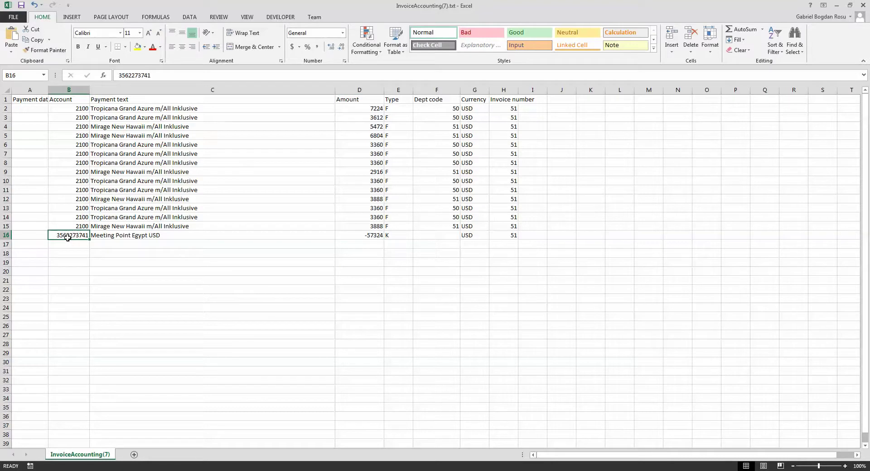